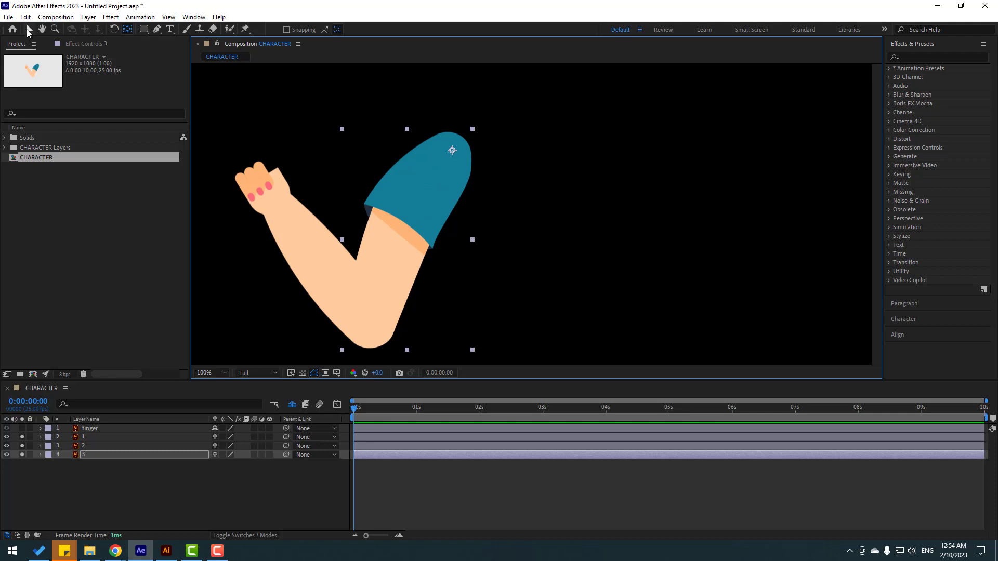
- Deselect everything with the Selection tool and turn off solo on layers 1, 2 and 3
left_click(28, 30)
left_click(48, 486)
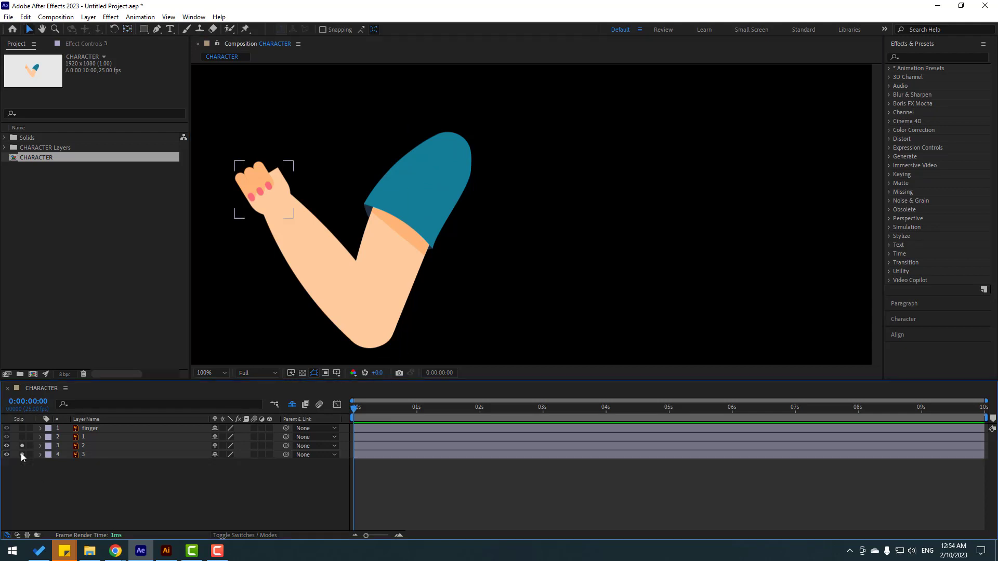
left_click(22, 446)
scroll(507, 218, "down", 2)
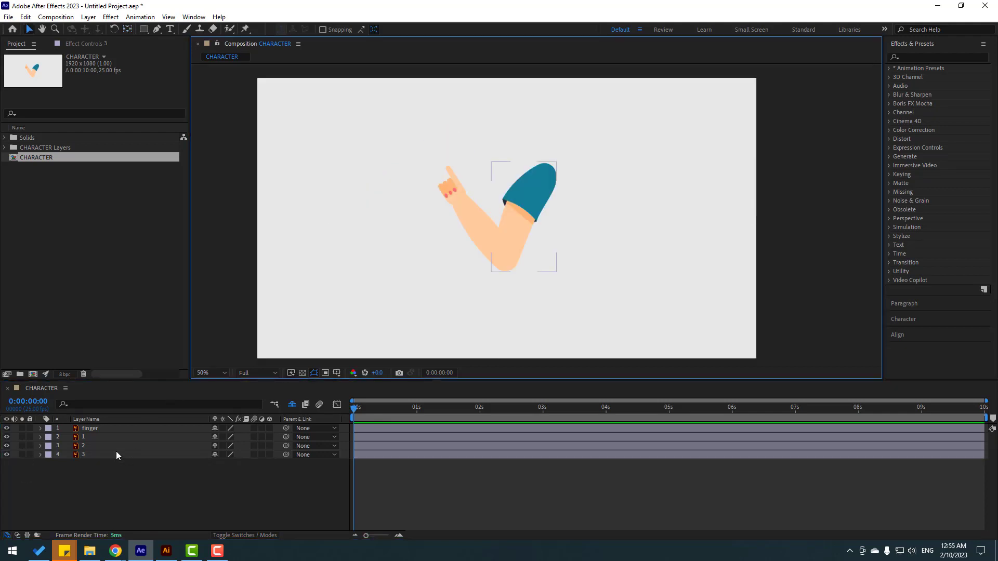
- Open the Duik Angela script and show its Bones tools
left_click(191, 17)
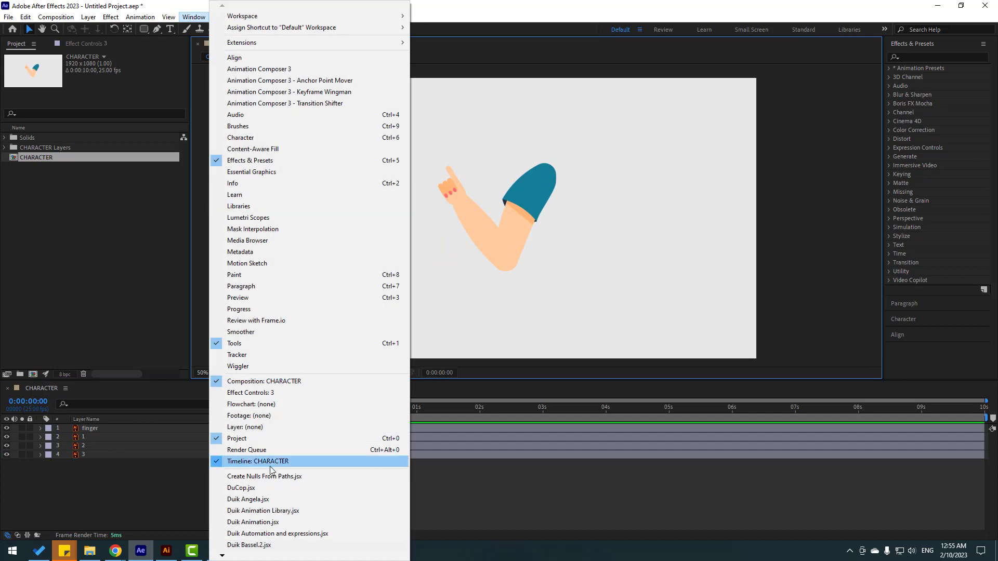
left_click(250, 500)
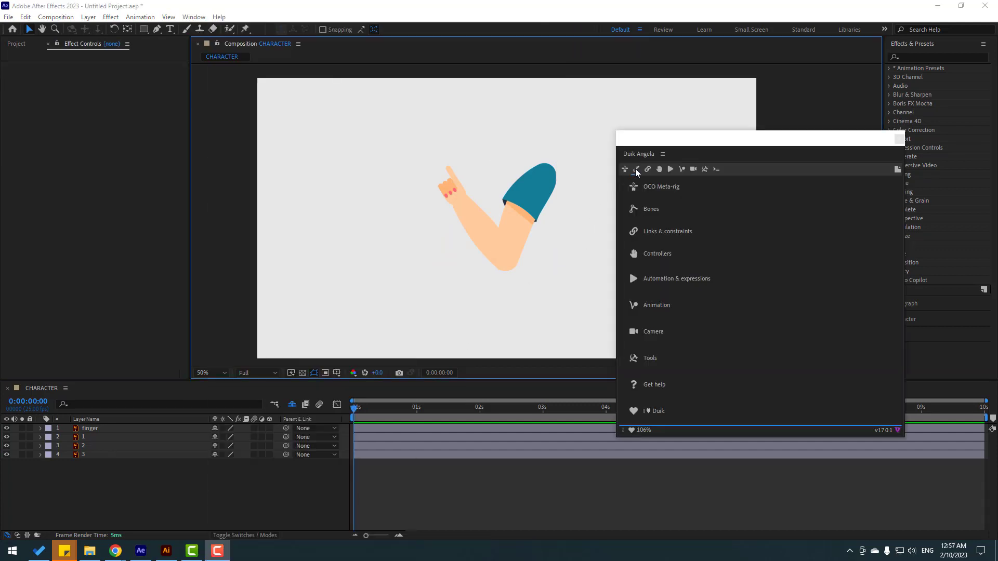
left_click(637, 172)
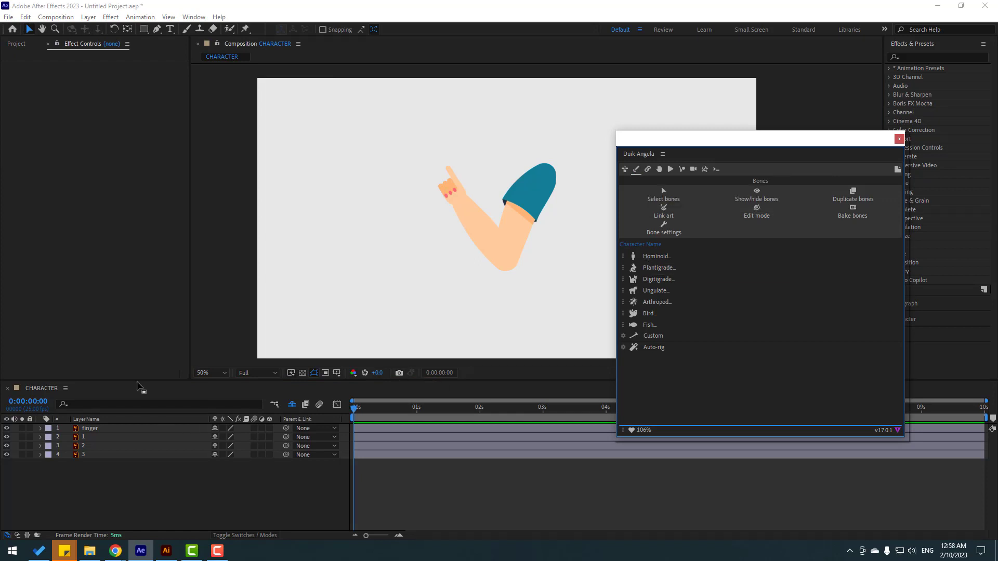
- Draw a four-point Pen path from the shoulder through the elbow and wrist to the middle of the hand
left_click(157, 30)
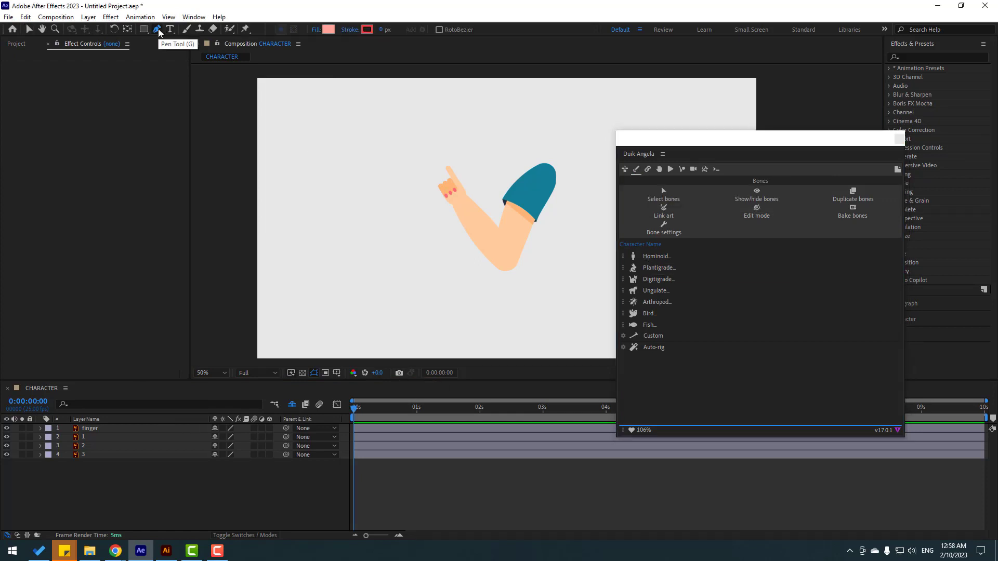
left_click(548, 172)
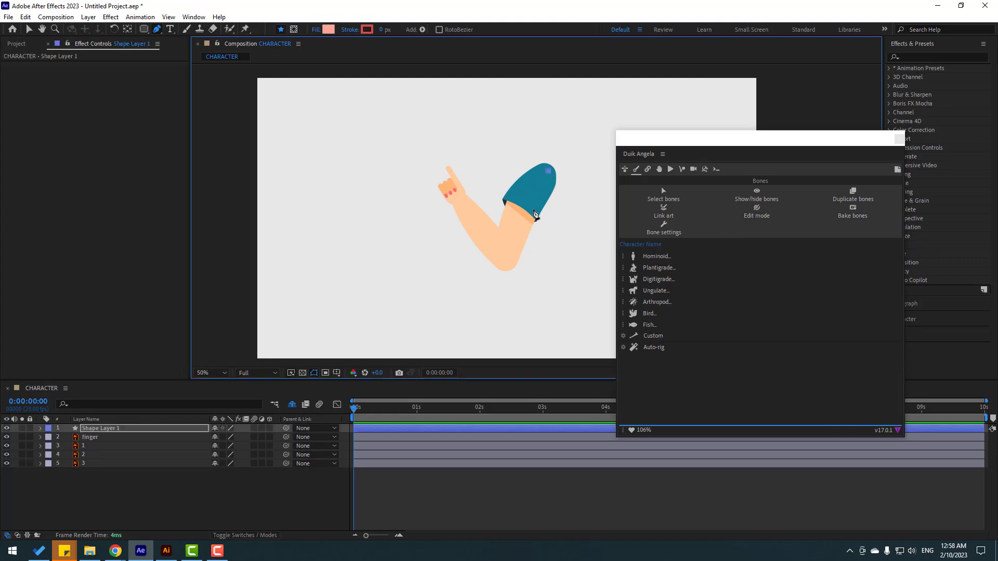
left_click(506, 256)
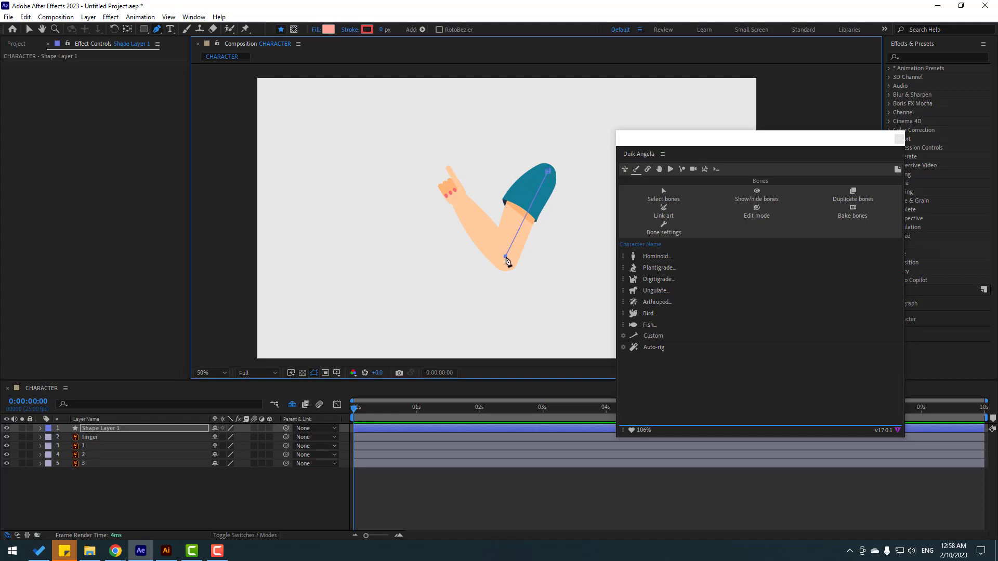
left_click(460, 202)
left_click(447, 186)
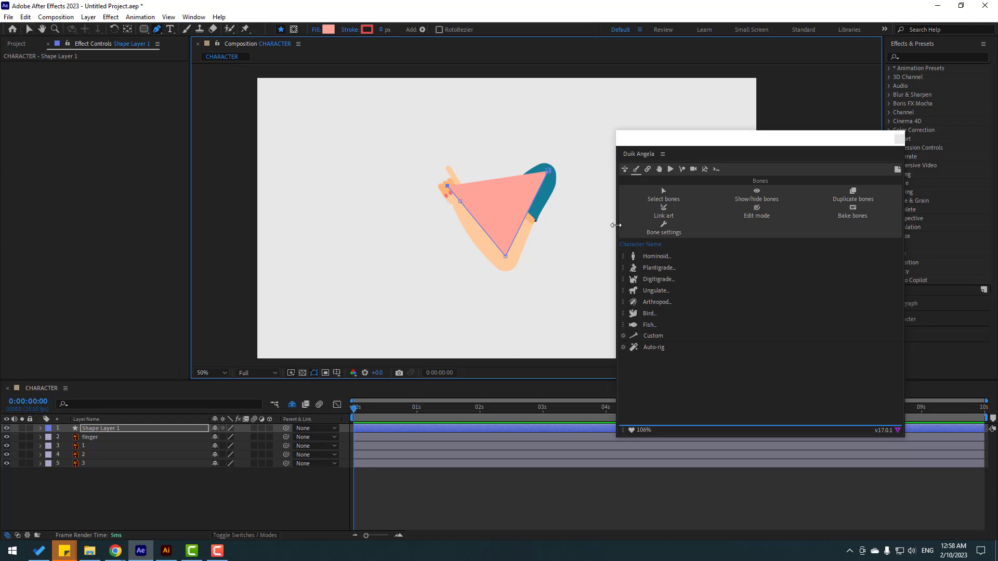
- Create Hominoid Arm bones from the drawn path with Duik
left_click(663, 257)
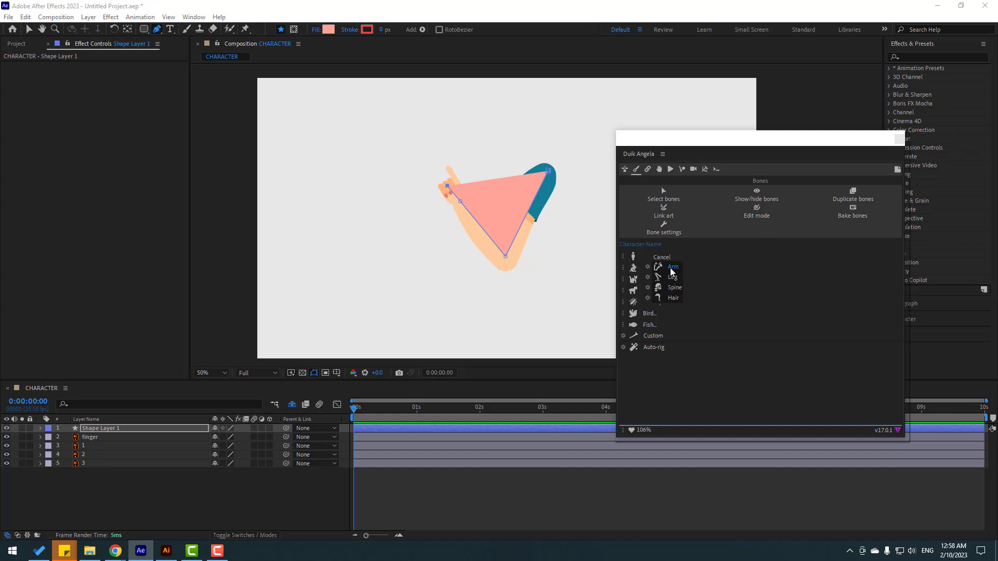
left_click(671, 268)
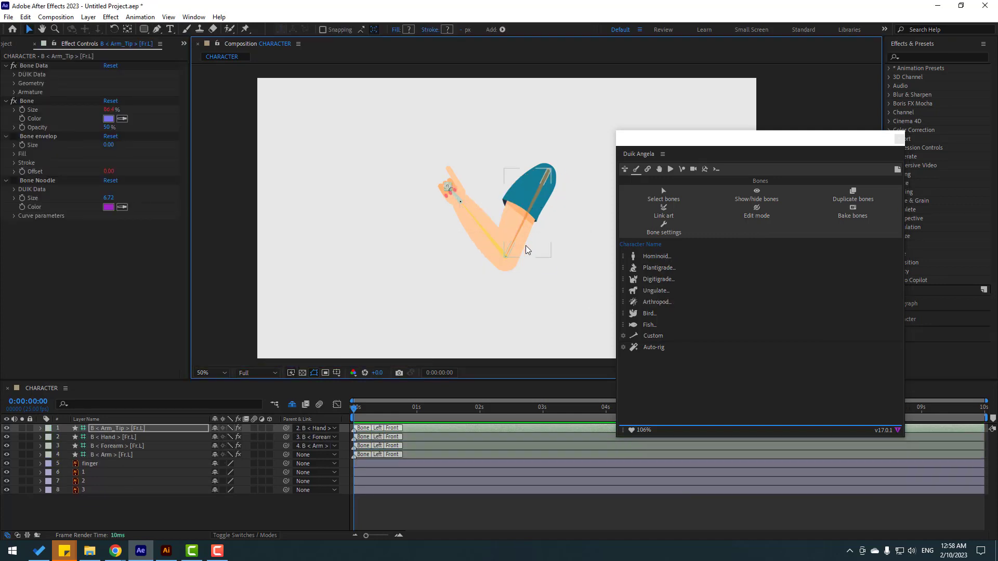
scroll(536, 214, "up", 2)
left_click(390, 286)
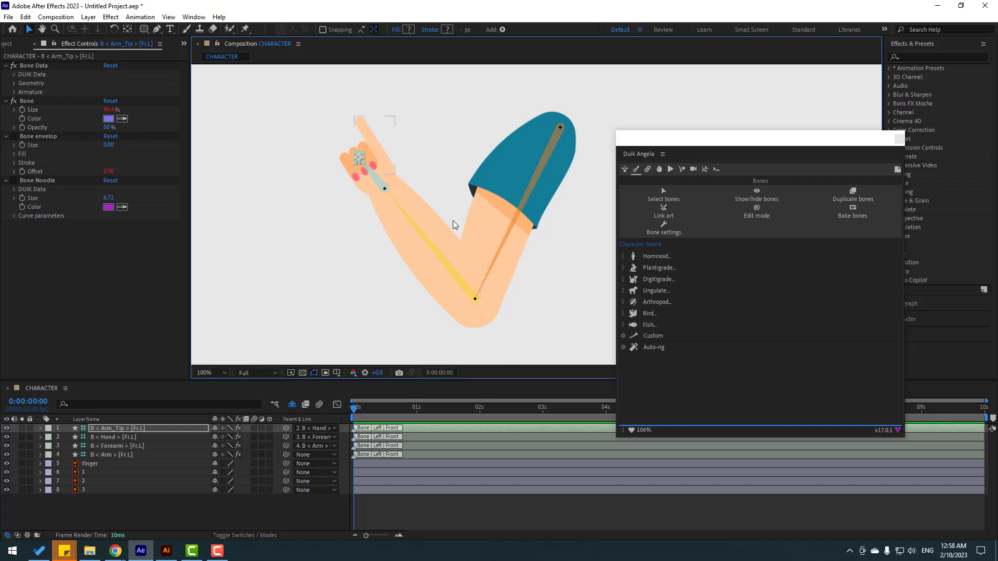
- Rename the upper arm bone layer to 3 to match its artwork layer
left_click(117, 455)
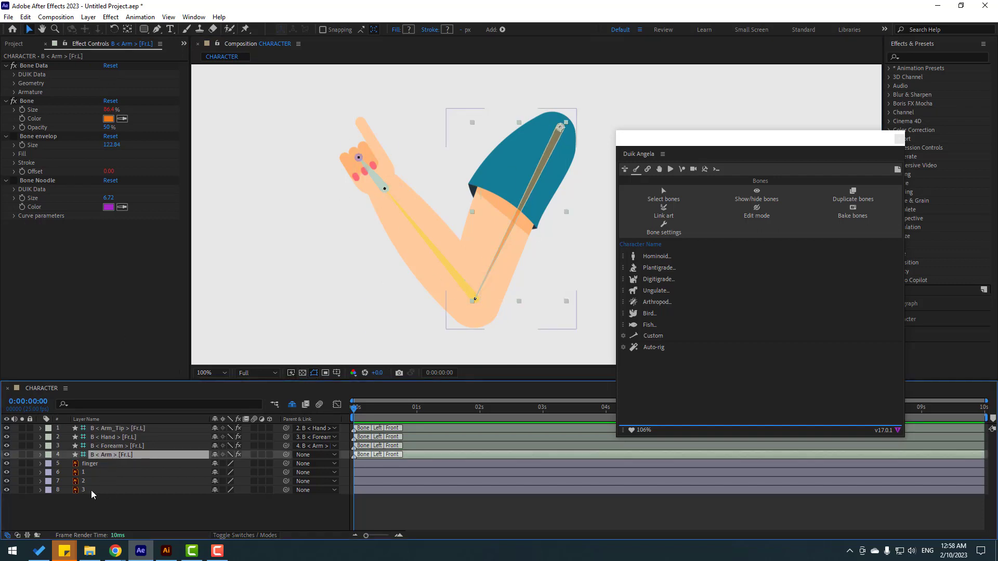
key("Return")
type("3")
key("Return")
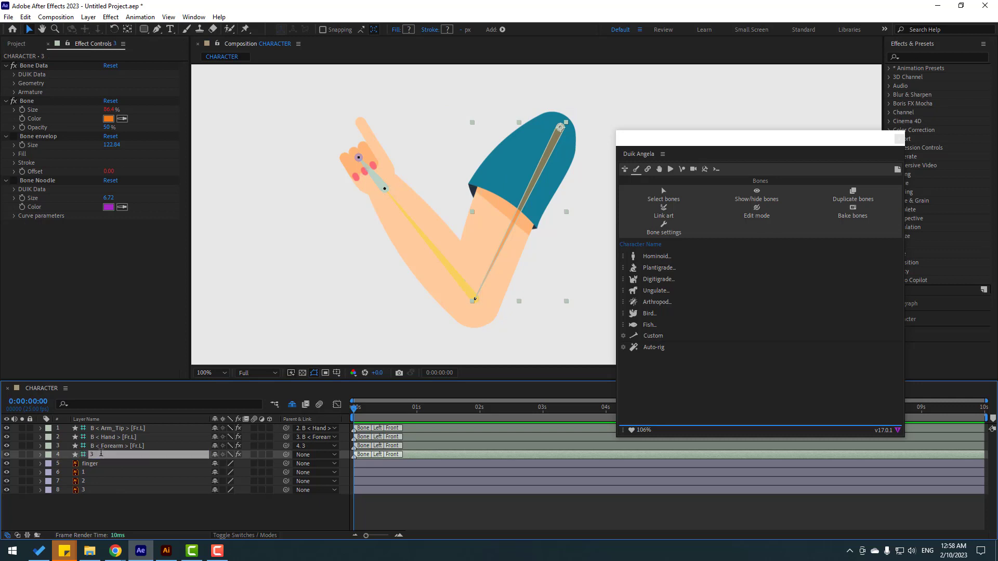
- Toggle the visibility of the sleeve artwork layer 3 and its bone layer to check which parts they cover
left_click(83, 492)
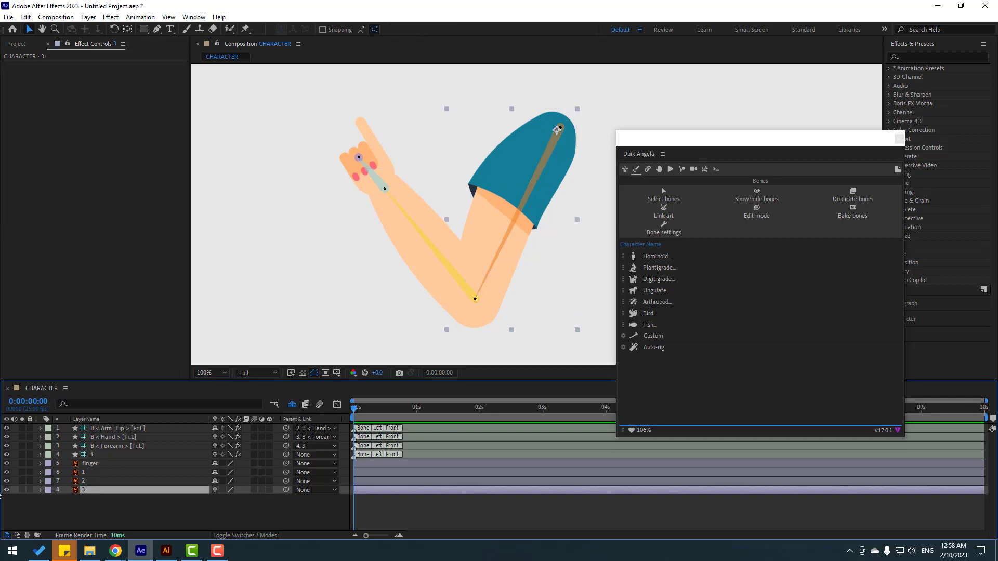
left_click(7, 490)
left_click(6, 490)
left_click(89, 455)
left_click(6, 456)
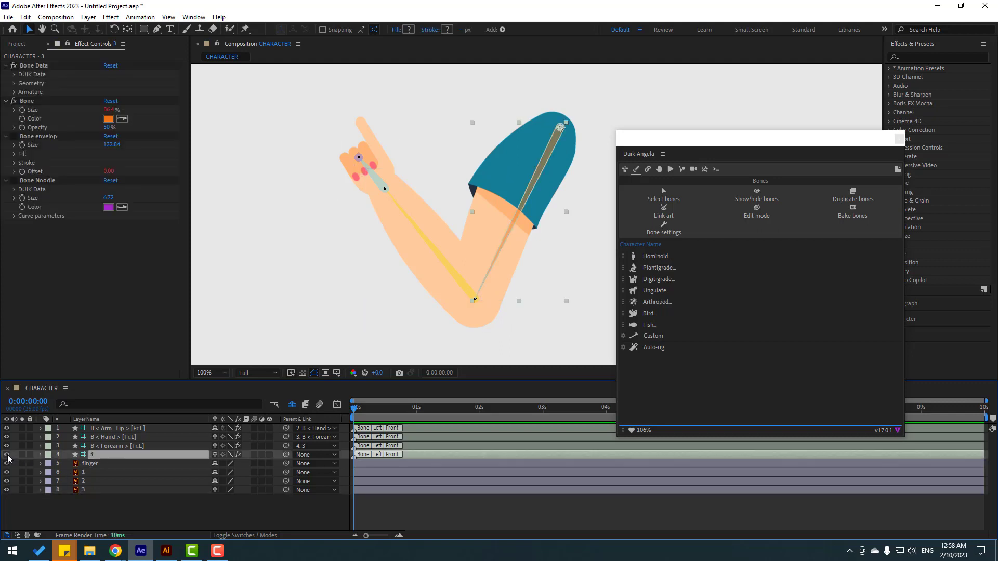
- Rename the forearm bone layer to 2 and the hand bone layer to 1
left_click(115, 447)
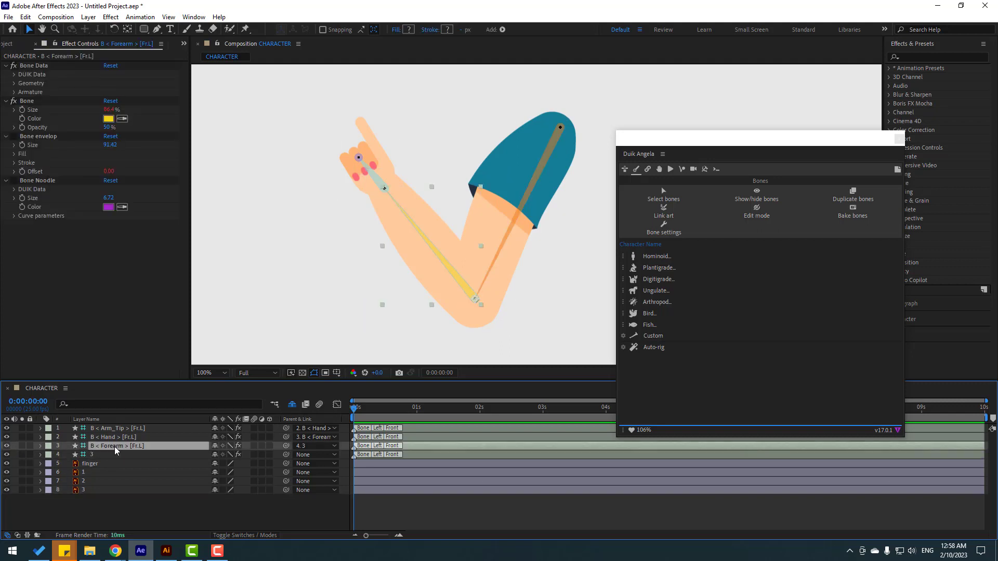
key("Return")
type("2")
key("Return")
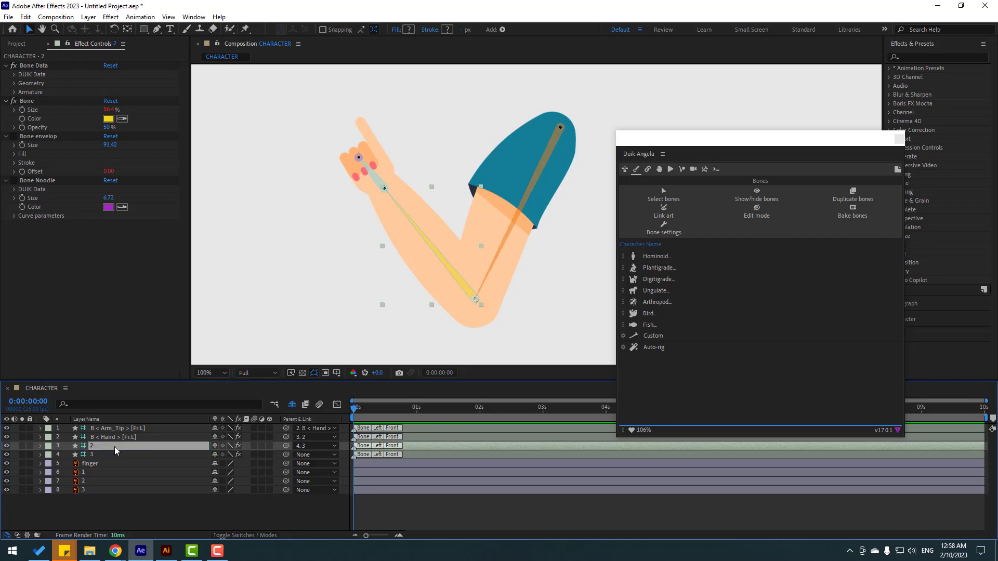
left_click(109, 438)
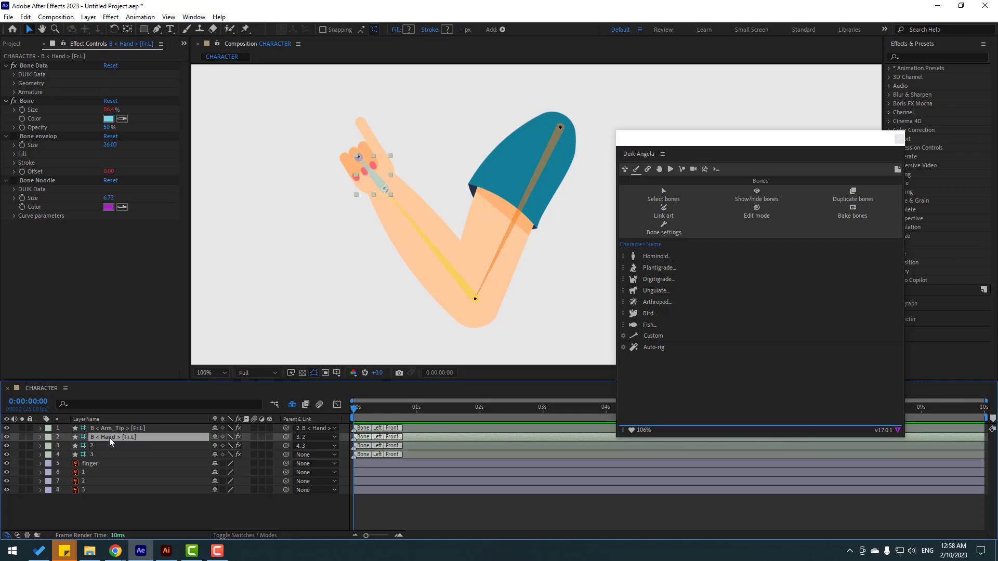
key("Return")
type("1")
key("Return")
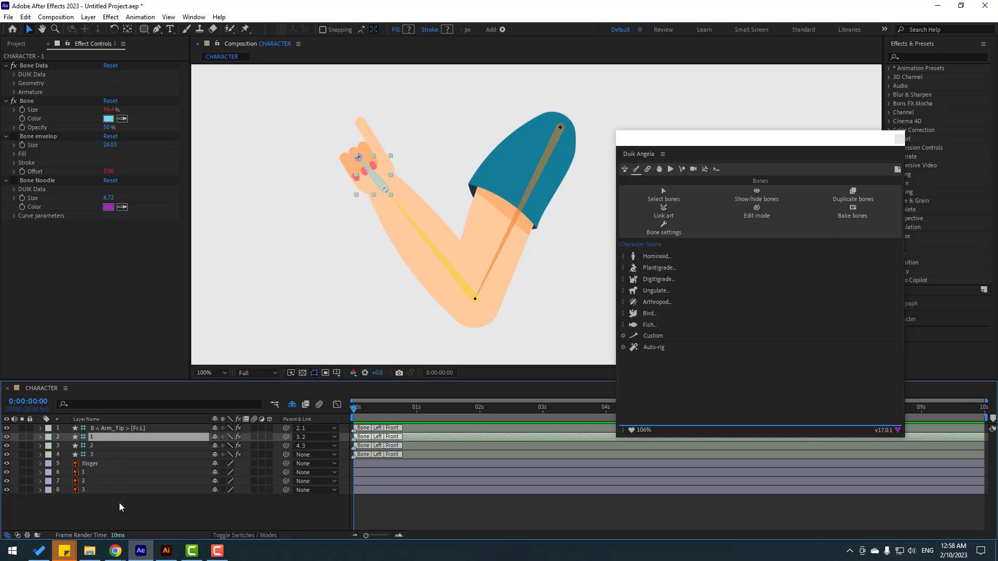
- Parent the artwork layers 1, 2 and 3 to the bones with the same numbers
left_click(82, 472)
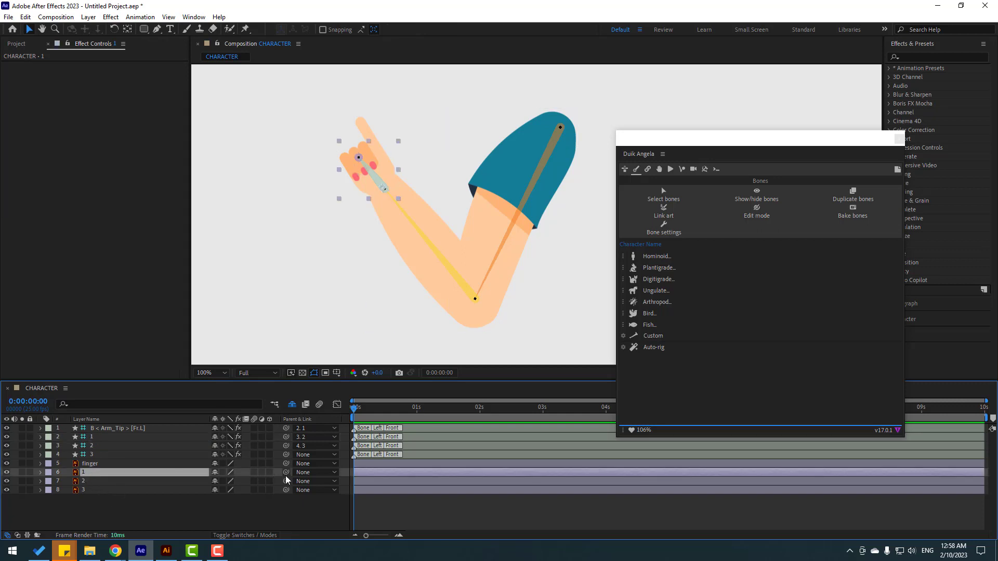
left_click_drag(285, 475, 89, 438)
left_click(87, 481)
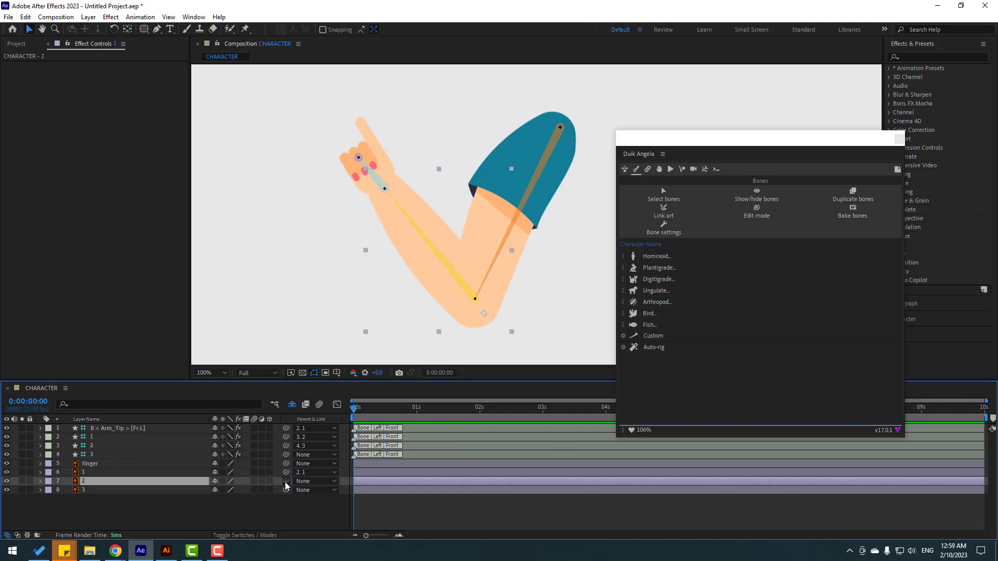
left_click_drag(285, 481, 99, 448)
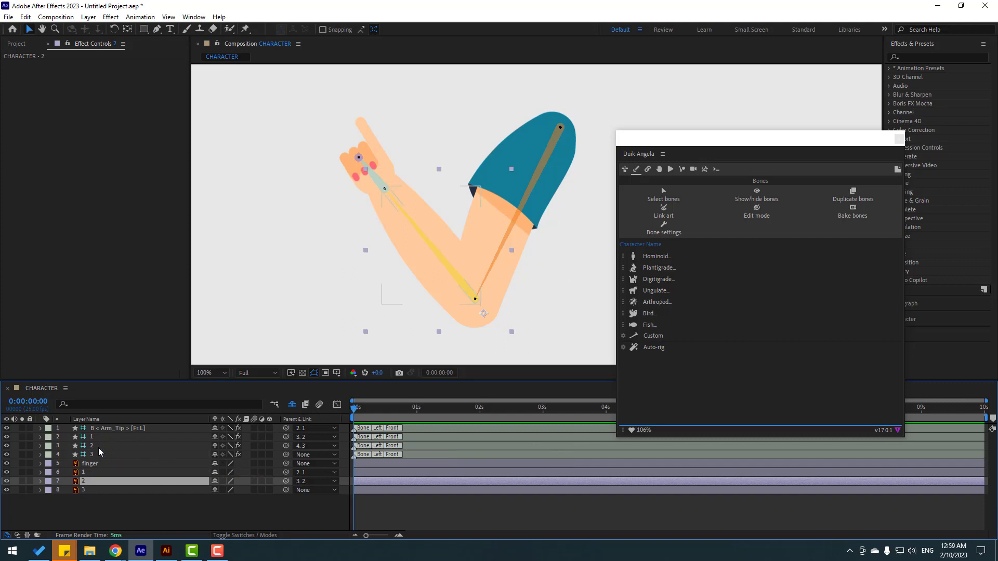
left_click(87, 491)
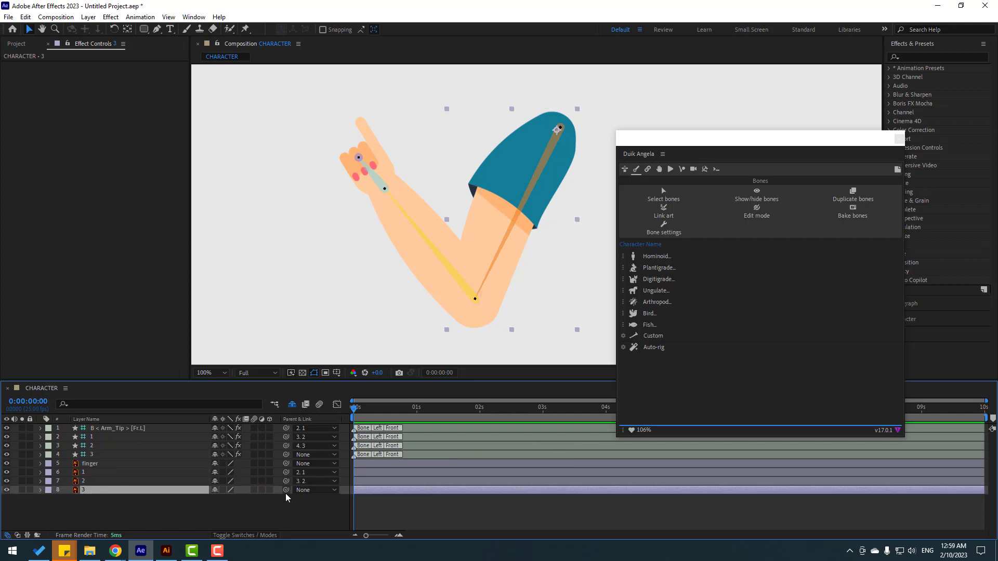
left_click_drag(286, 490, 96, 456)
left_click(100, 513)
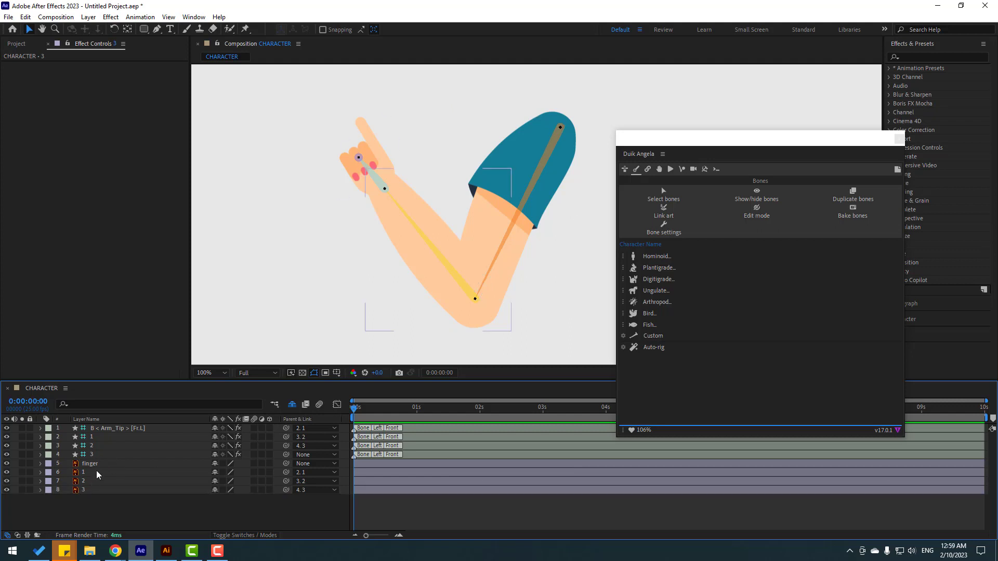
- Parent the finger artwork layer to the Arm_Tip bone and rename that bone to finger
left_click(93, 464)
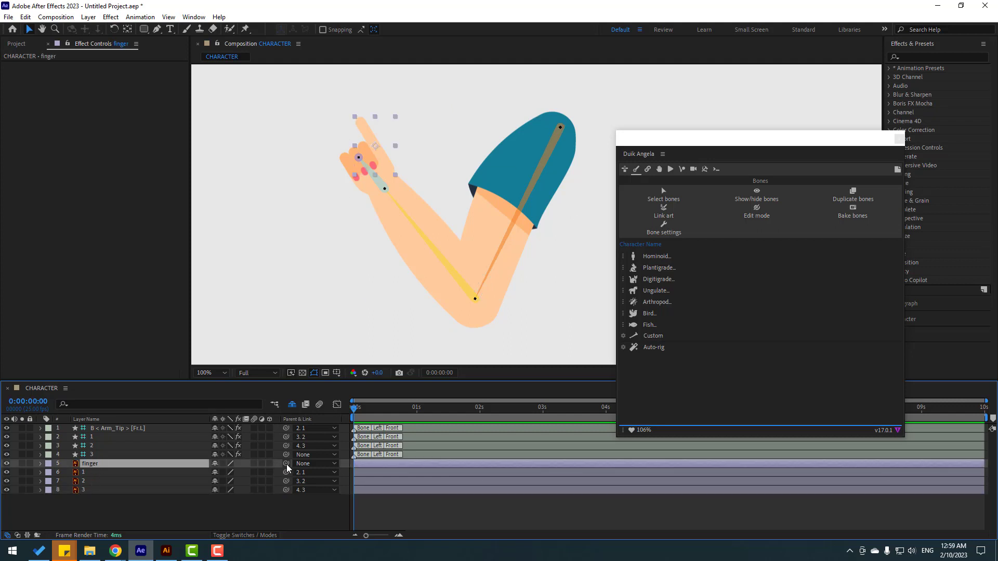
left_click_drag(286, 464, 116, 431)
left_click(109, 428)
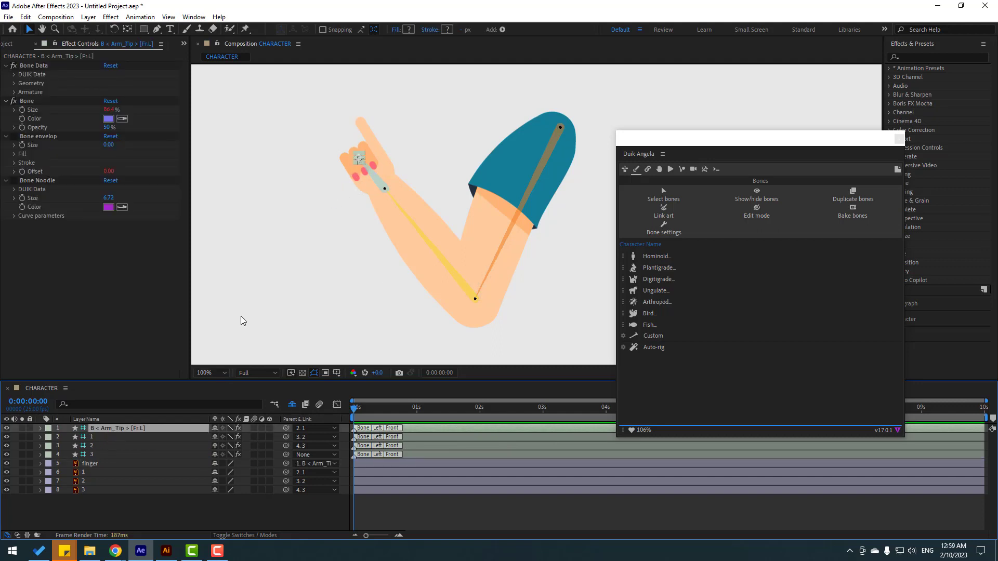
key("Return")
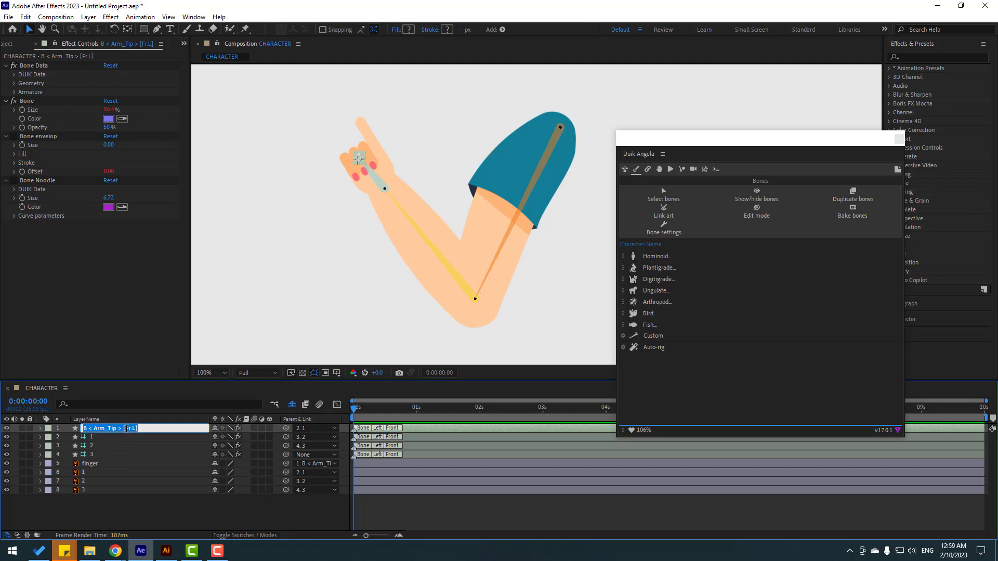
type("finger")
key("Return")
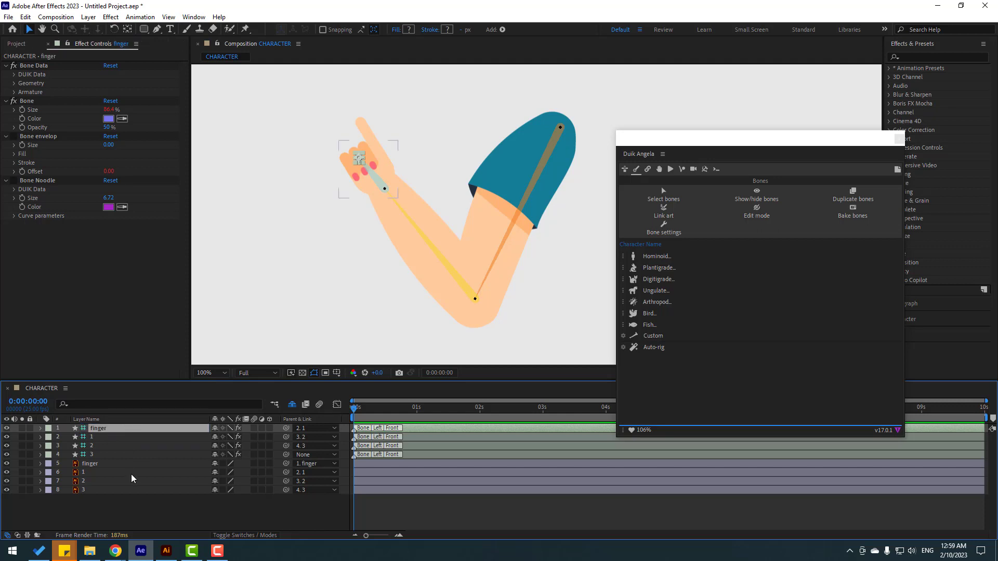
- Auto-rig the four bone layers from 3 to finger, ignoring the suggestion to hide layer controls
left_click(91, 455)
left_click(97, 431, "shift")
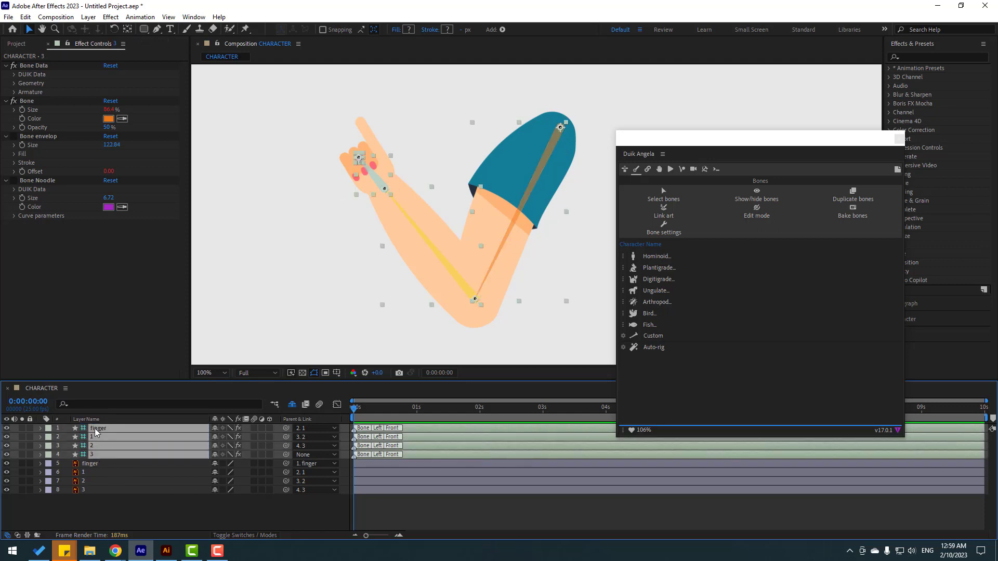
left_click(653, 349)
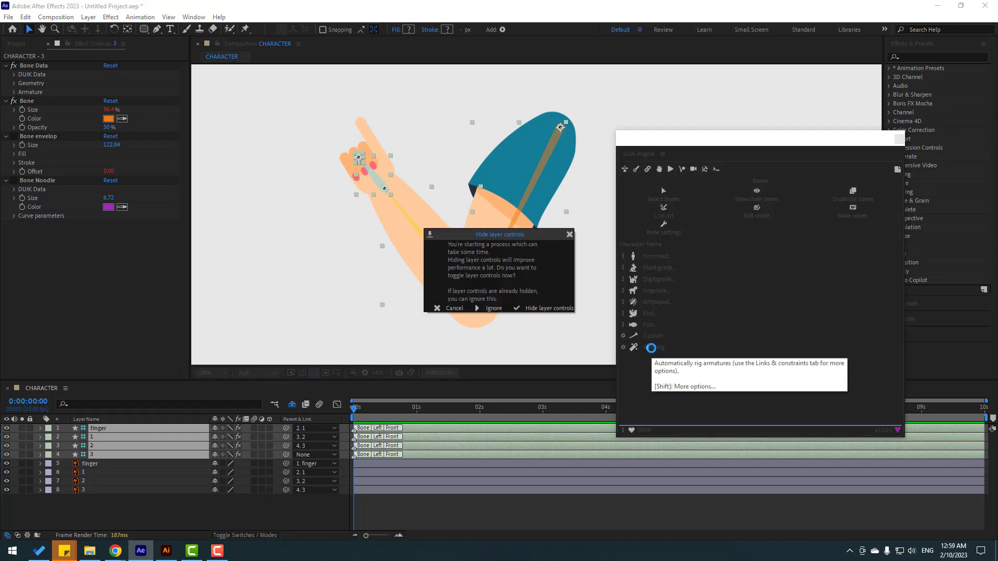
left_click(492, 308)
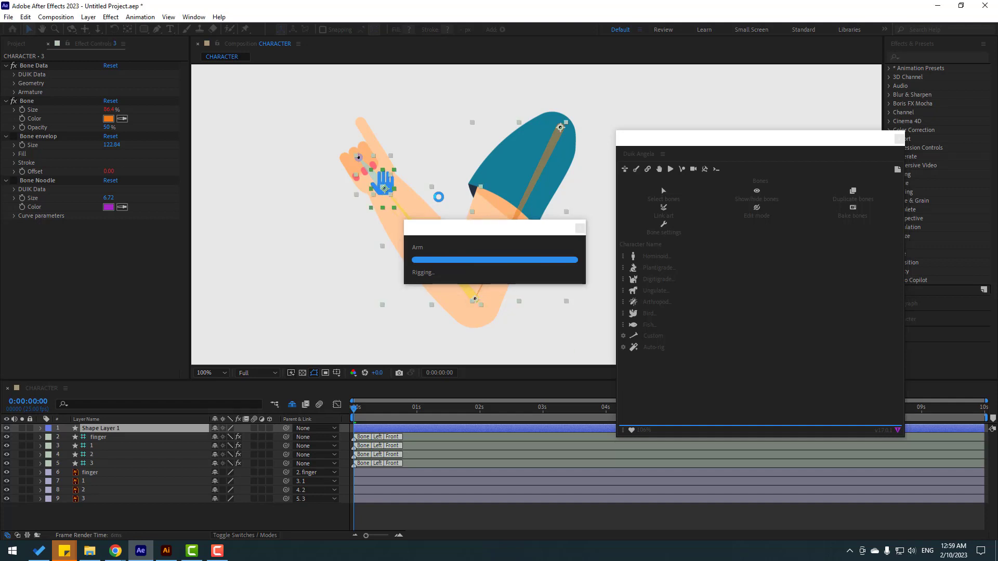
left_click(84, 516)
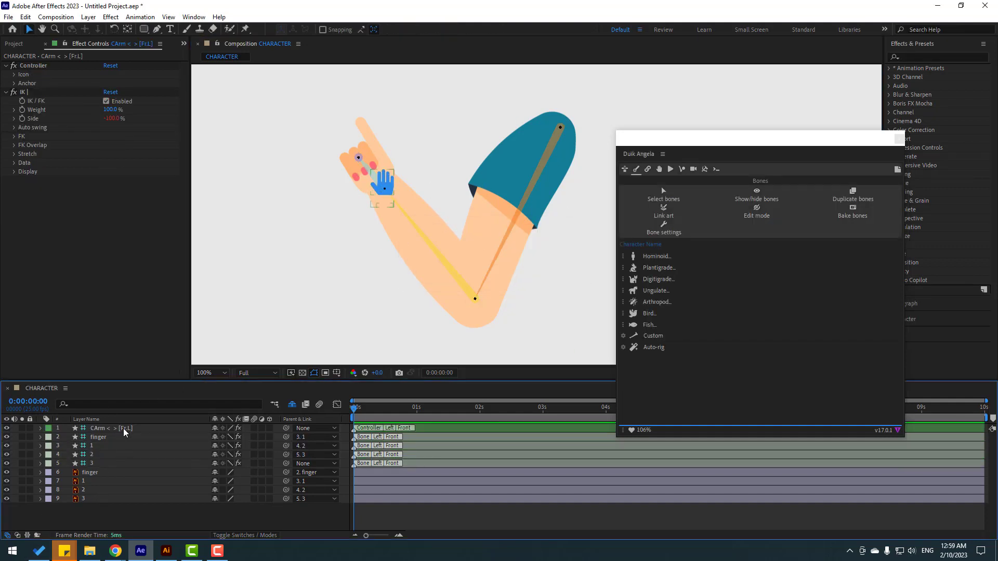
- Test the rig by moving the arm controller slightly, restore its pose, and select the finger artwork layer
left_click(123, 428)
mouse_move(371, 194)
left_mouse_down()
mouse_move(348, 190)
mouse_move(392, 196)
mouse_move(387, 162)
mouse_move(396, 189)
mouse_move(382, 199)
left_mouse_up()
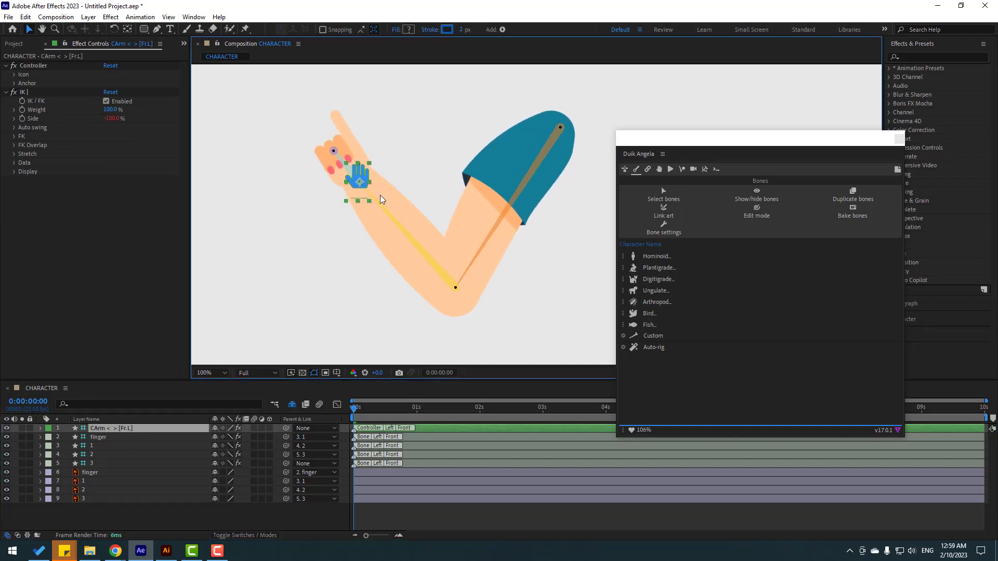
left_click(84, 474)
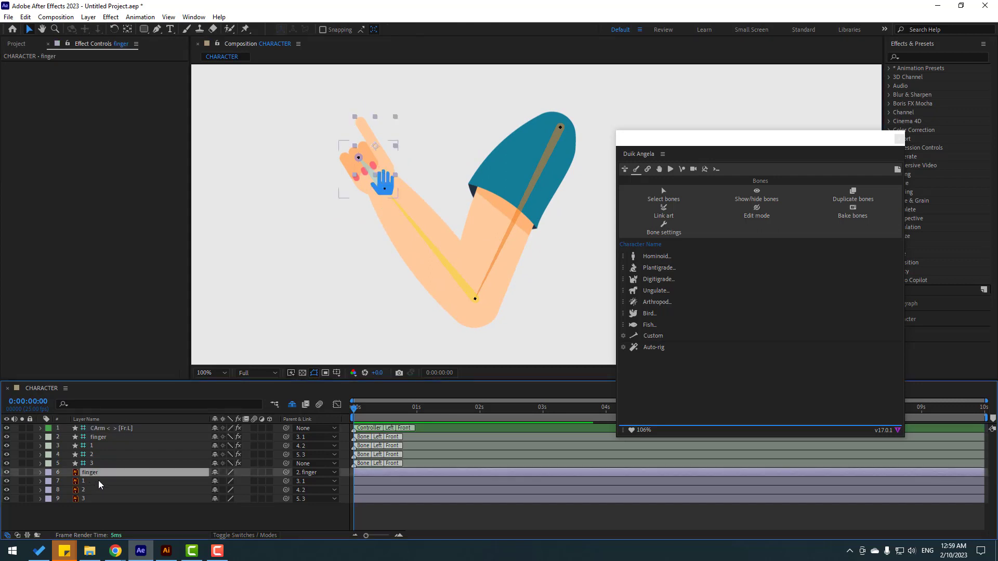
- Isolate the finger artwork layer, move its anchor point to the base of the finger, and show the other layers again
key("r")
mouse_move(219, 481)
left_mouse_down()
mouse_move(235, 481)
mouse_move(219, 481)
left_mouse_up()
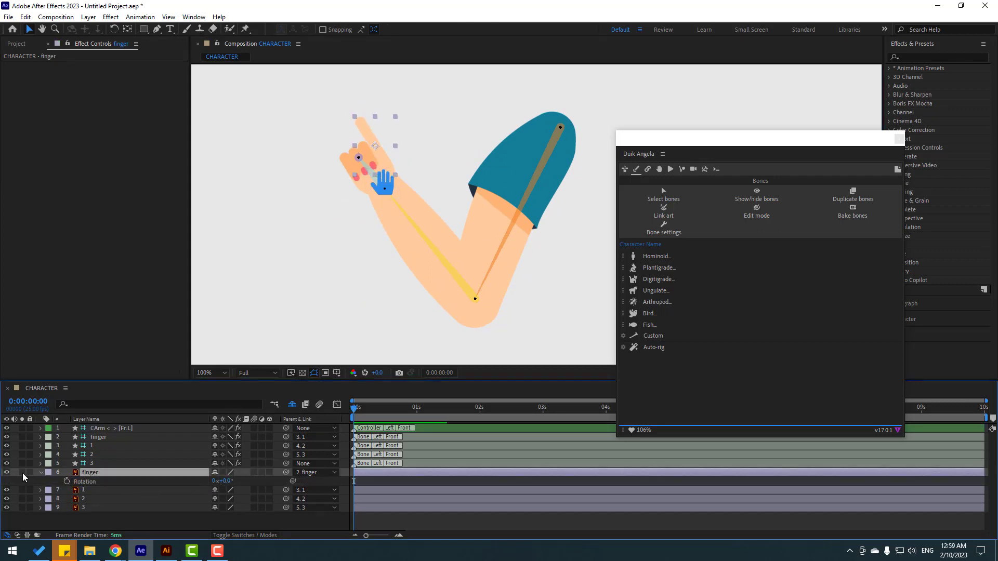
left_click(22, 473)
scroll(374, 217, "up", 2)
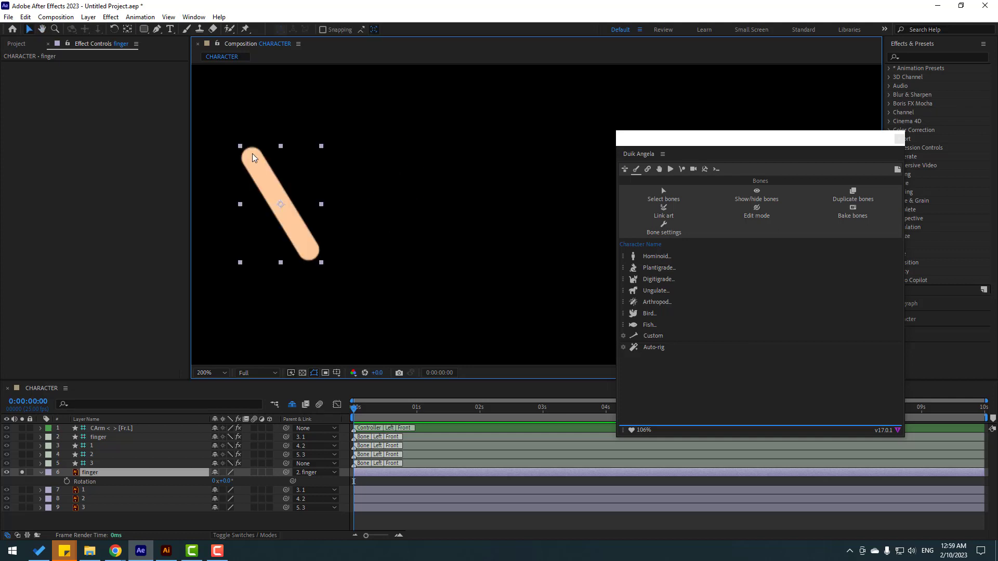
left_click(128, 29)
left_click_drag(281, 205, 305, 251)
left_click(28, 29)
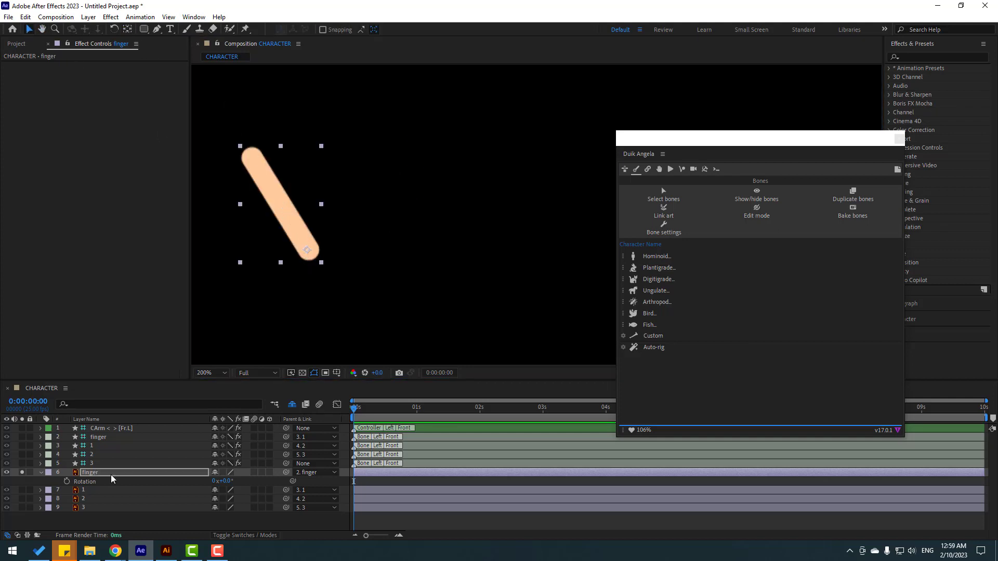
left_click(21, 473)
scroll(372, 270, "down", 2)
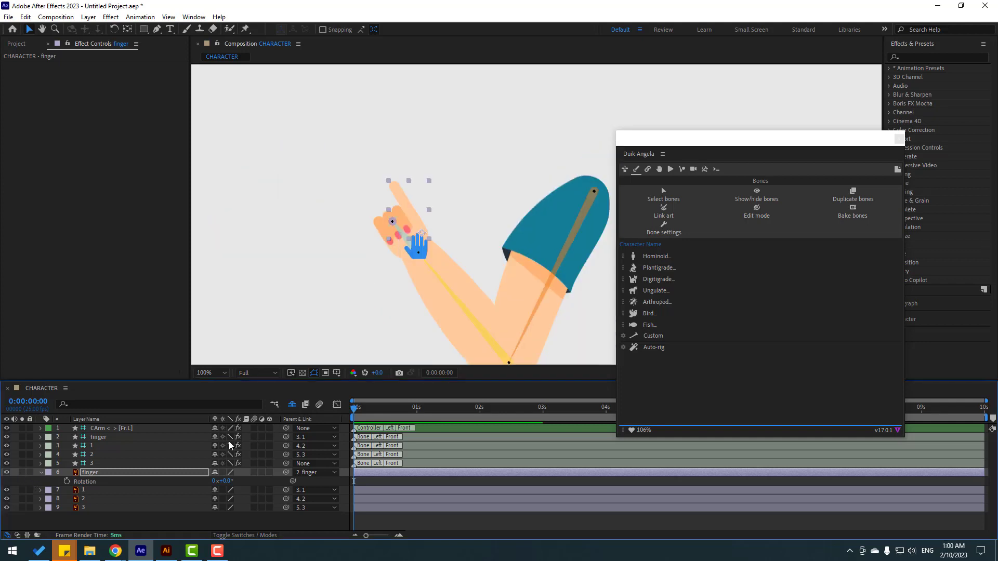
- Try moving the arm controller outward, undo the move, and try the finger artwork layer's rotation
left_click(410, 266)
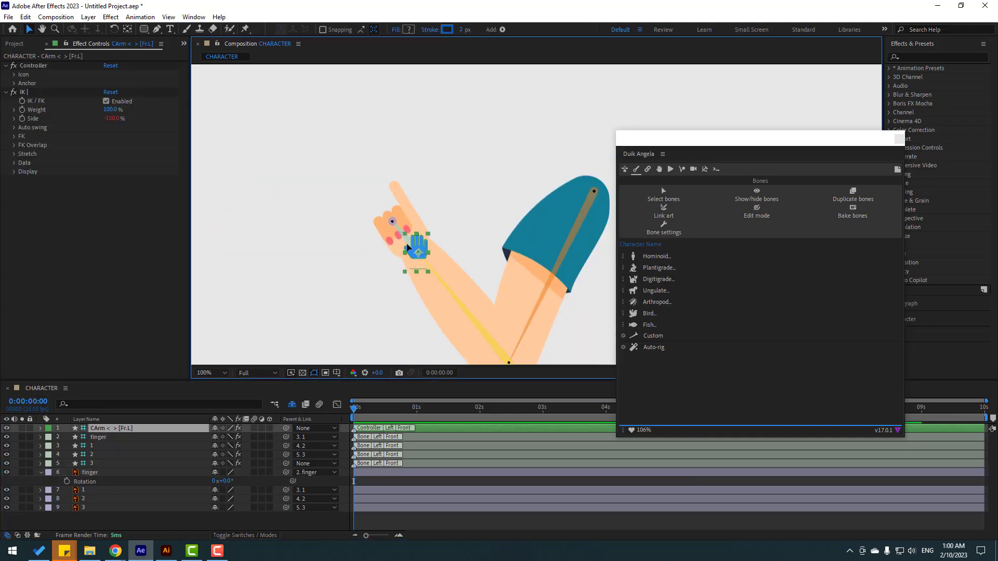
mouse_move(431, 248)
left_mouse_down()
mouse_move(404, 264)
mouse_move(375, 249)
mouse_move(385, 252)
left_mouse_up()
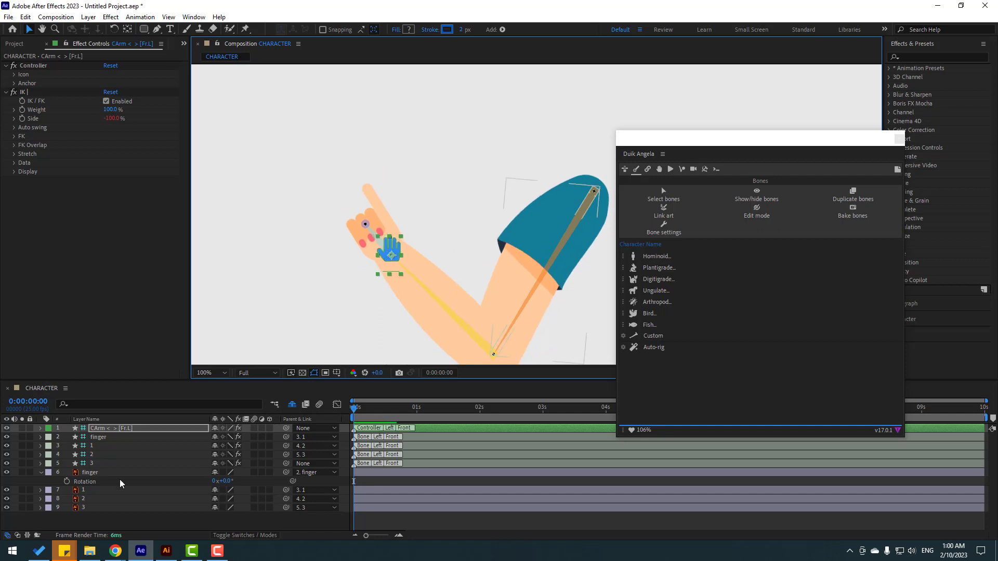
key("ctrl+z")
left_click(99, 474)
mouse_move(225, 482)
left_mouse_down()
mouse_move(235, 481)
mouse_move(222, 481)
left_mouse_up()
left_click(41, 473)
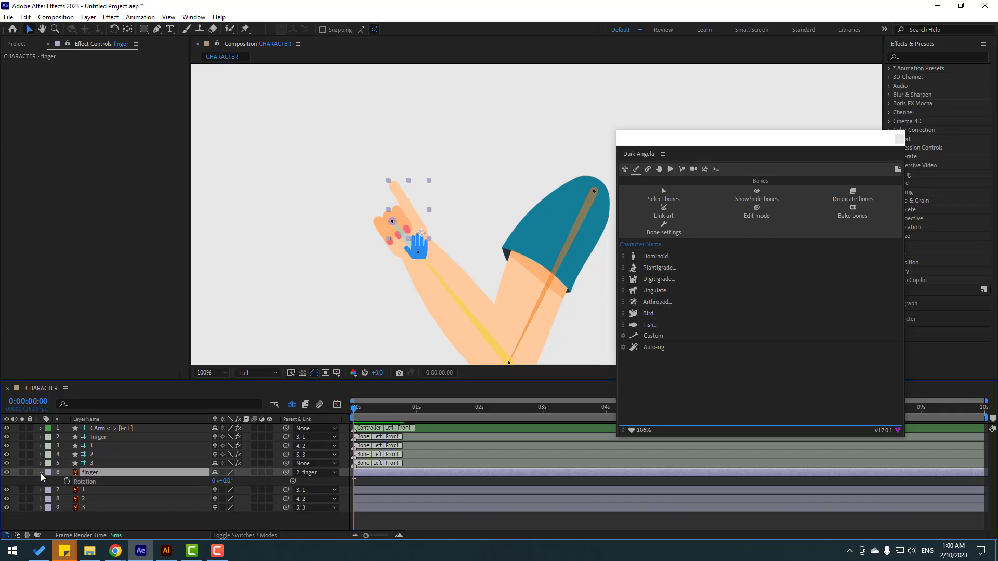
- Offset the arm controller's icon to position -167, 0 beside the hand and set its size to 190%
left_click(115, 429)
left_click_drag(339, 286, 299, 241)
key("v")
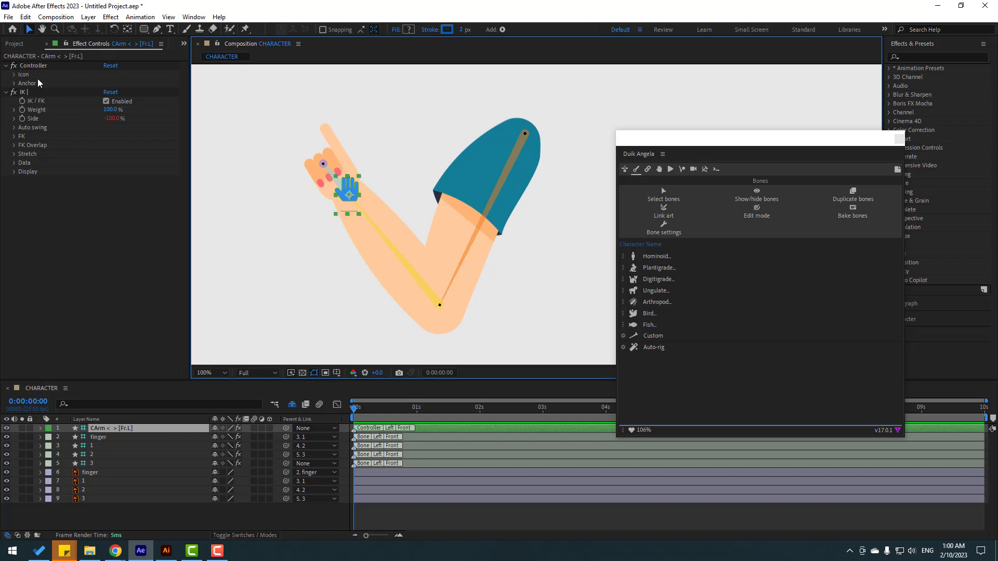
left_click(14, 75)
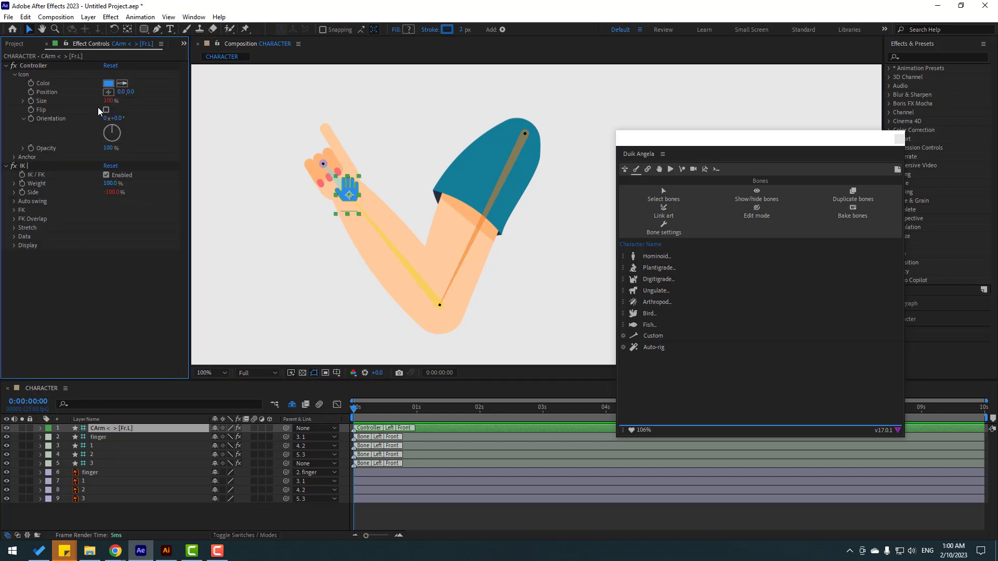
left_click_drag(121, 94, 53, 97)
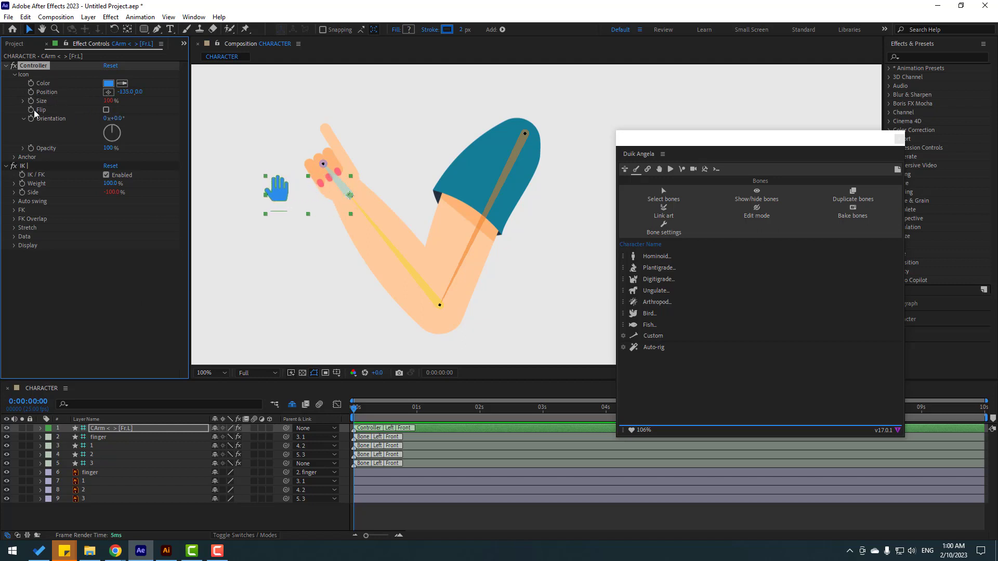
left_click_drag(112, 101, 108, 92)
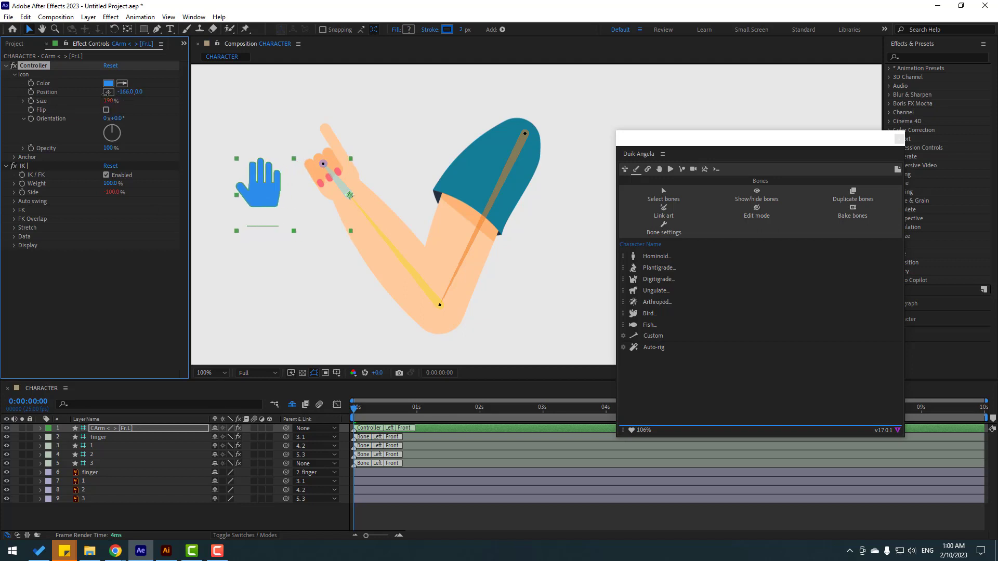
key("comma")
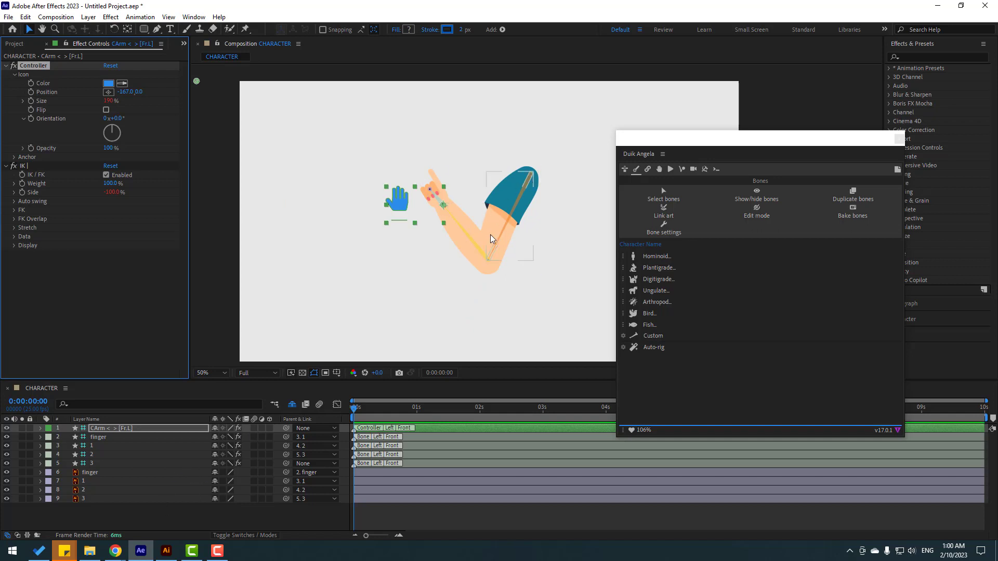
- Try bending the arm by pulling the enlarged hand controller away from the shoulder, and undo the move
left_click(154, 527)
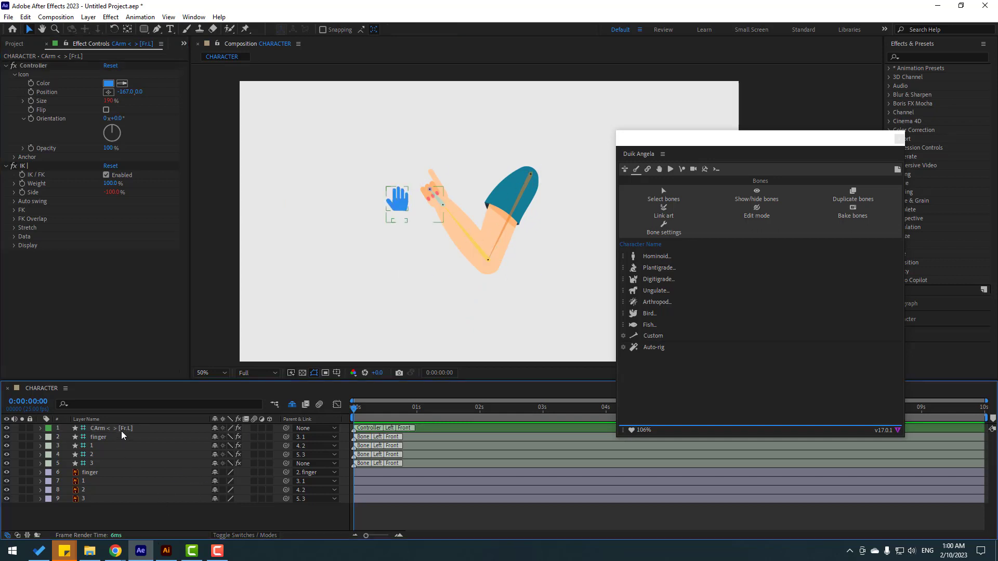
left_click(397, 202)
left_click_drag(398, 205, 359, 196)
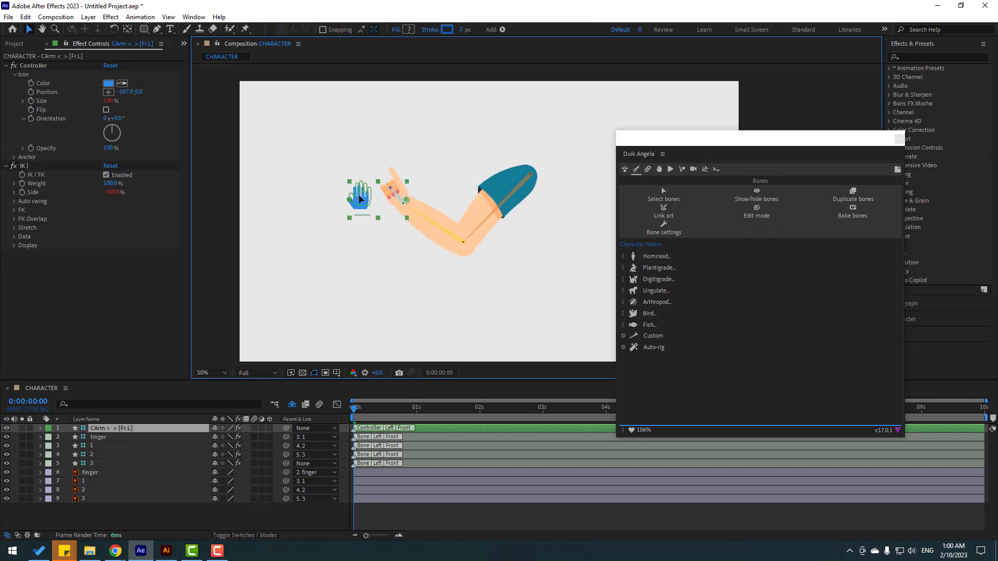
key("ctrl+z")
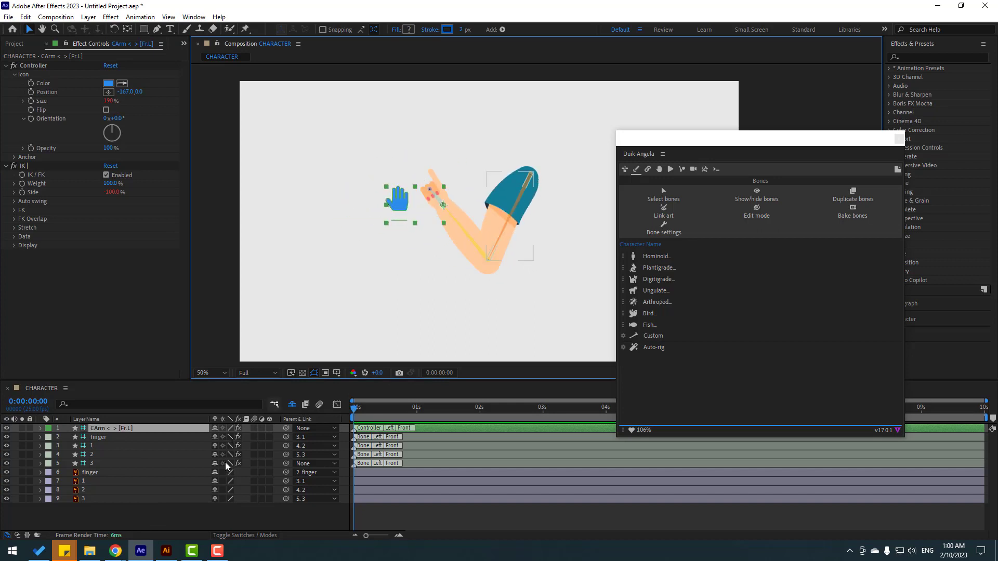
- Keyframe the arm controller's position at 0:00, 0:21, 1:14 and 2:10, moving the hand down, up and down again
key("p")
left_click(67, 437)
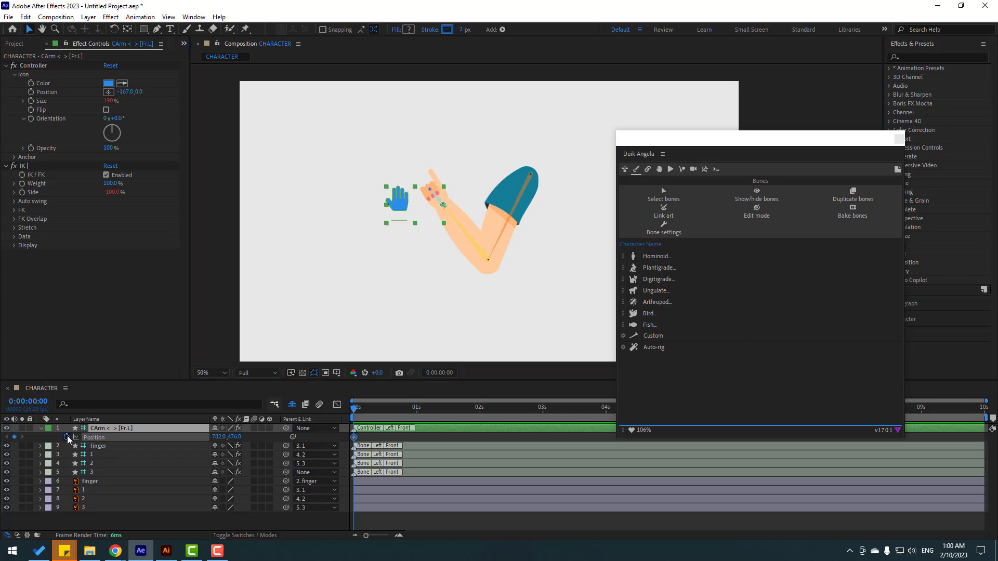
left_click_drag(363, 409, 406, 413)
left_click_drag(401, 207, 379, 244)
left_click_drag(430, 416, 452, 414)
left_click_drag(382, 229, 364, 221)
left_click(504, 410)
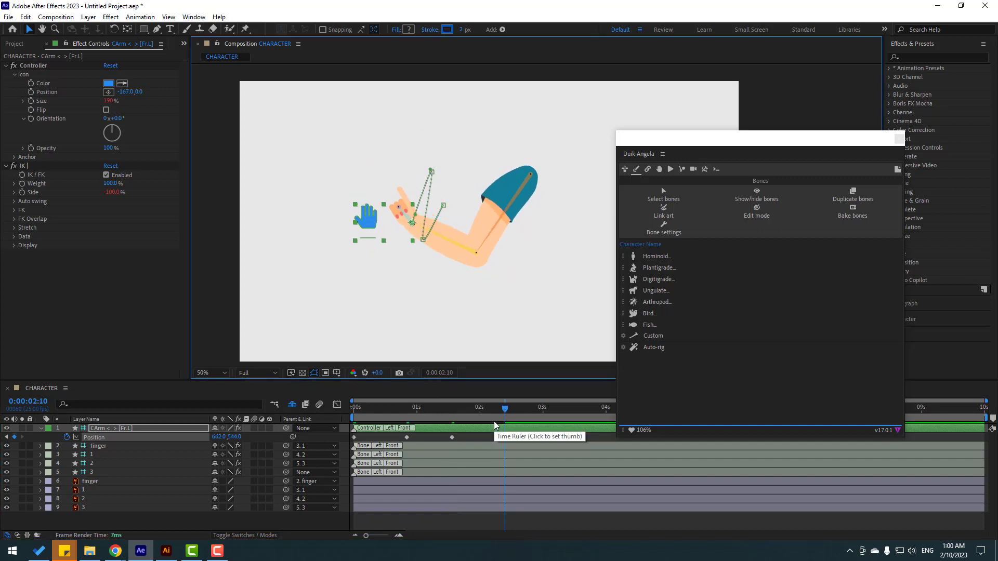
left_click(409, 410)
- Keyframe the arm controller's rotation: 0° at 0:00, a negative angle at 0:21, 44° at 1:14 and -29° at 2:10
left_click(354, 413)
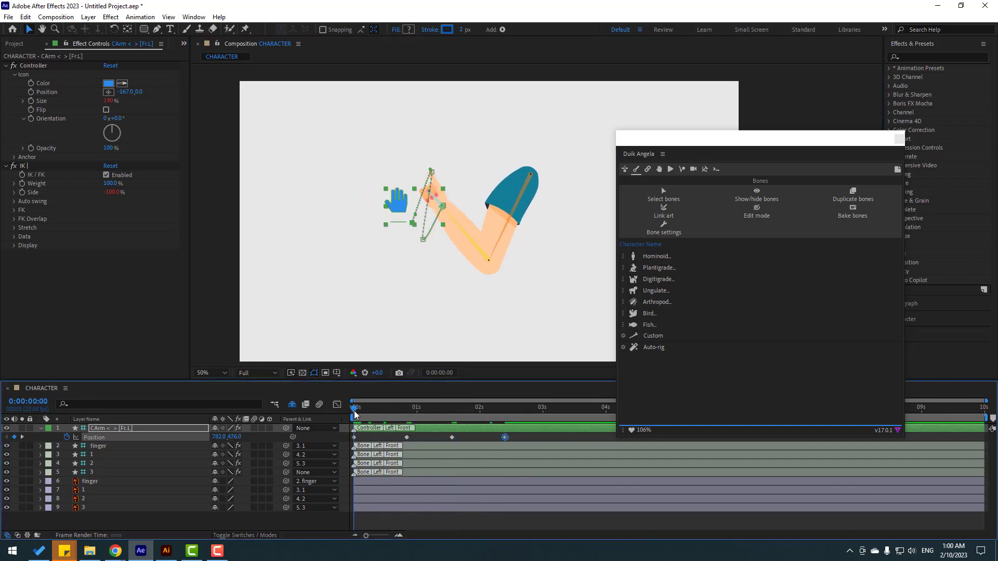
left_click(104, 428)
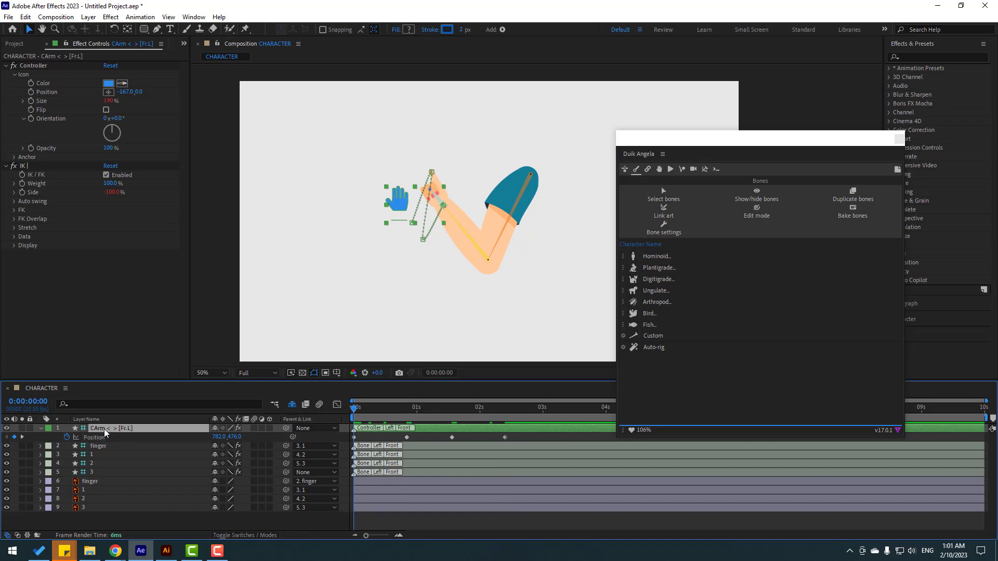
key("shift+r")
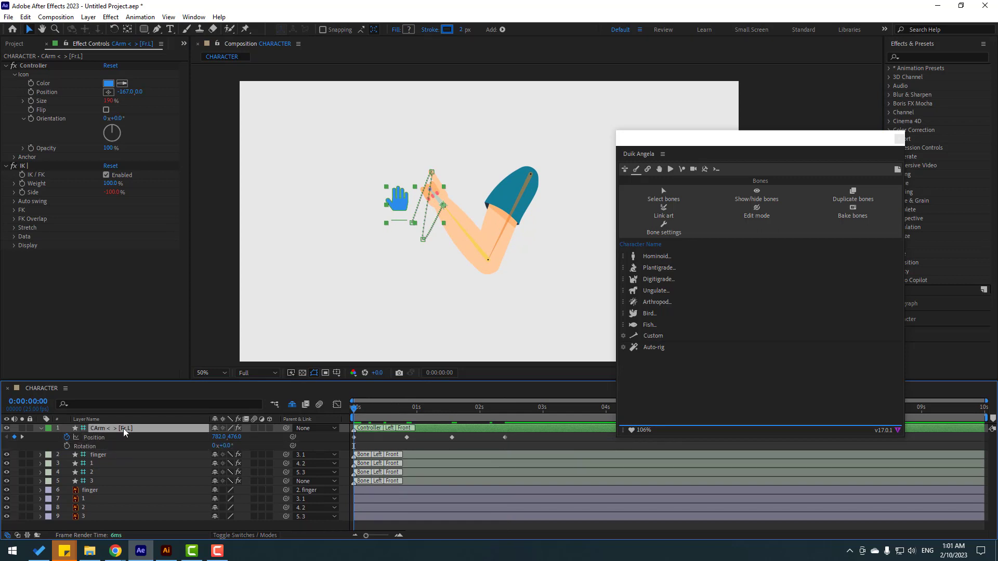
left_click(65, 444)
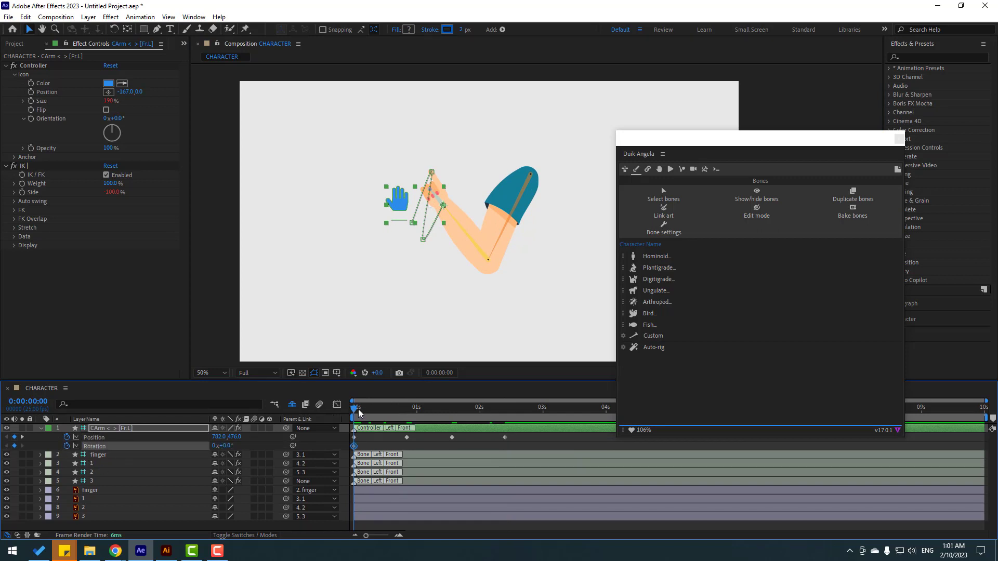
left_click_drag(359, 413, 406, 414)
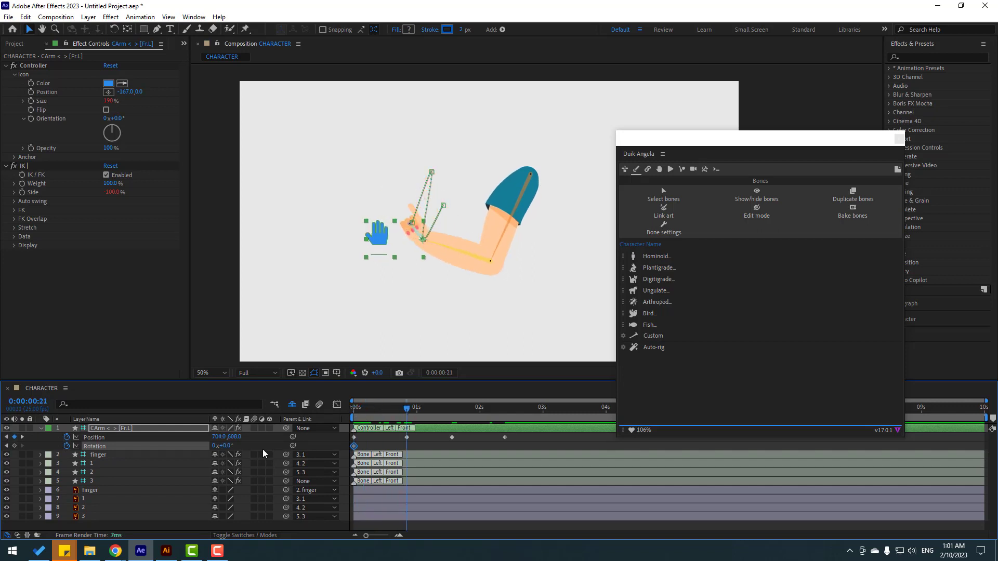
left_click_drag(230, 447, 208, 453)
left_click_drag(420, 416, 451, 411)
left_click_drag(230, 449, 274, 444)
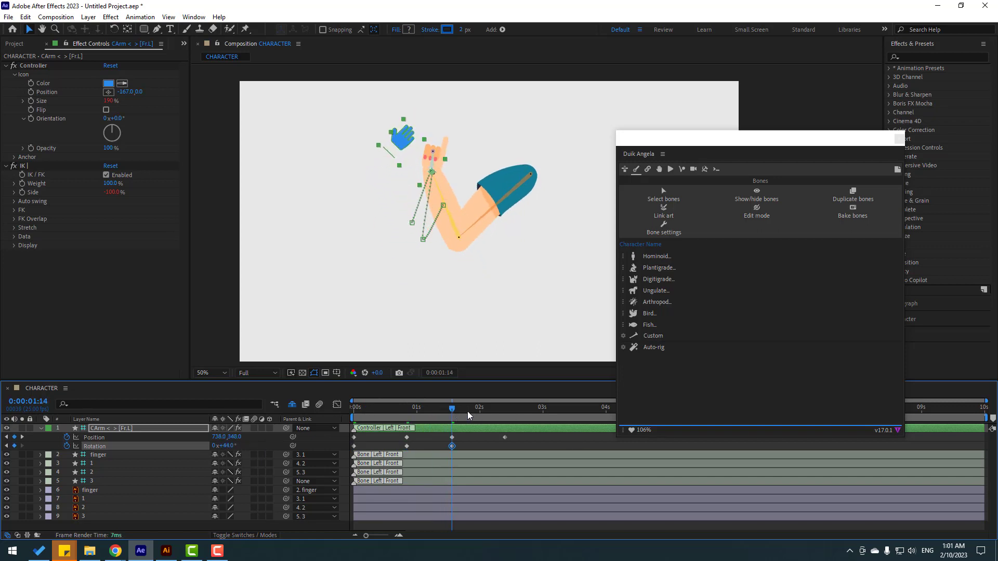
left_click_drag(467, 411, 504, 415)
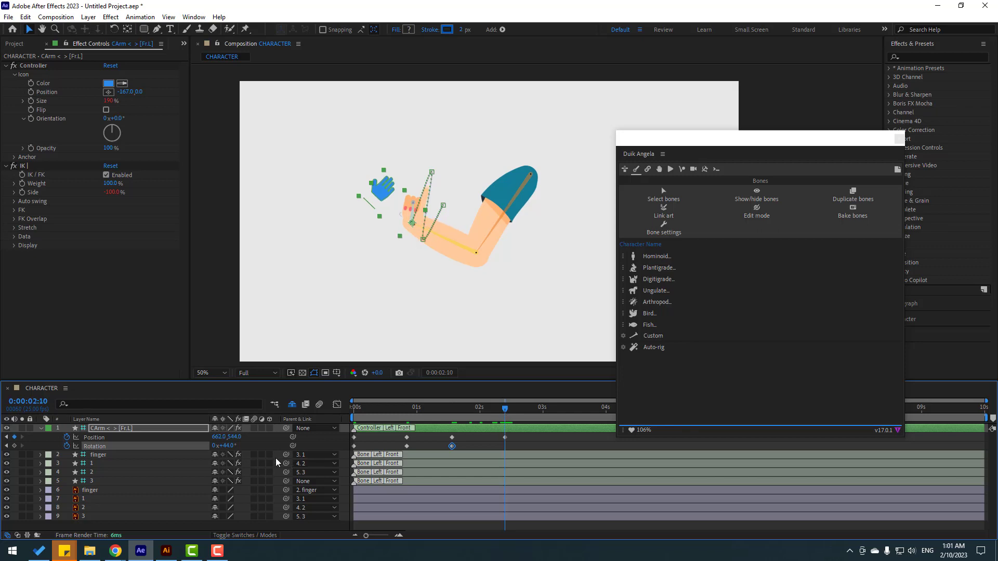
left_click_drag(233, 446, 227, 445)
left_click_drag(213, 451, 204, 457)
- Apply Easy Ease to all of the arm controller's position and rotation keyframes
left_click_drag(519, 435, 348, 451)
right_click(354, 446)
mouse_move(366, 441)
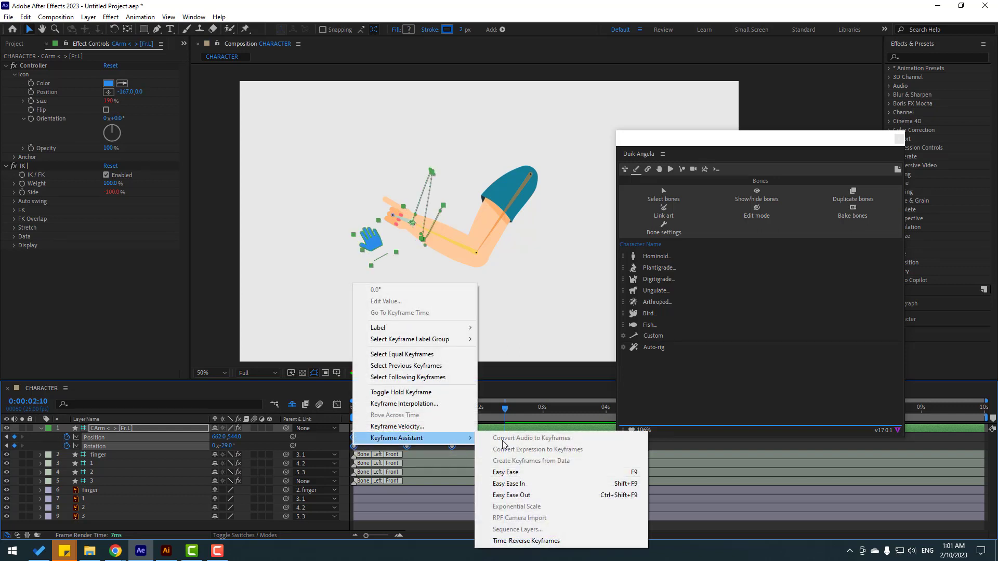
left_click(637, 471)
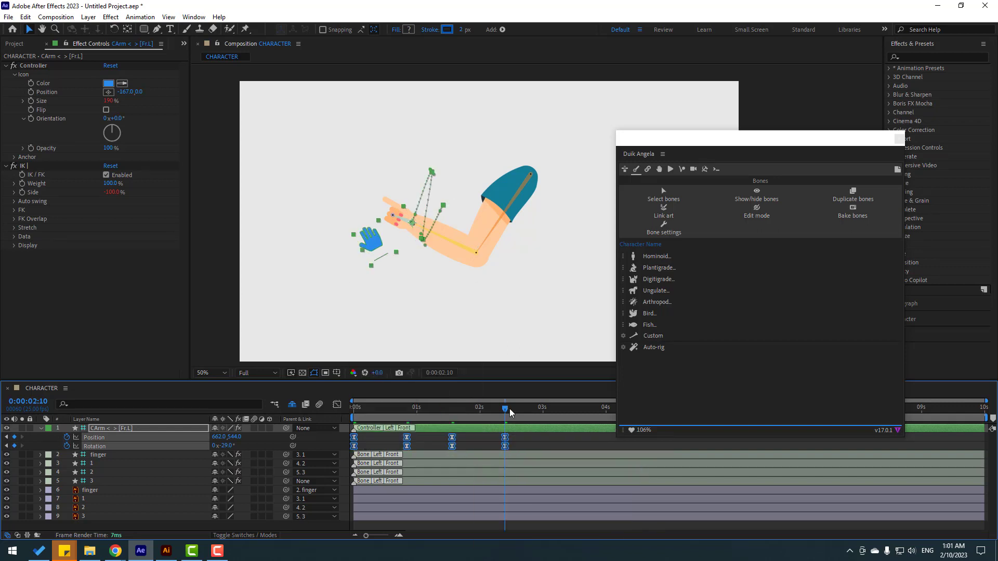
- End the work area at about 0:00:03:01 and play back the arm animation
left_click(544, 411)
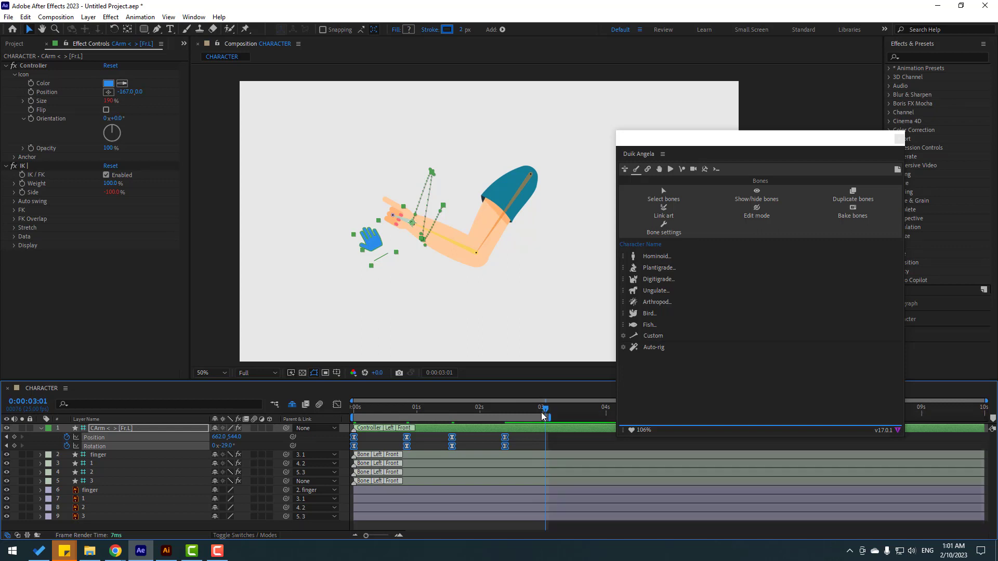
key("space")
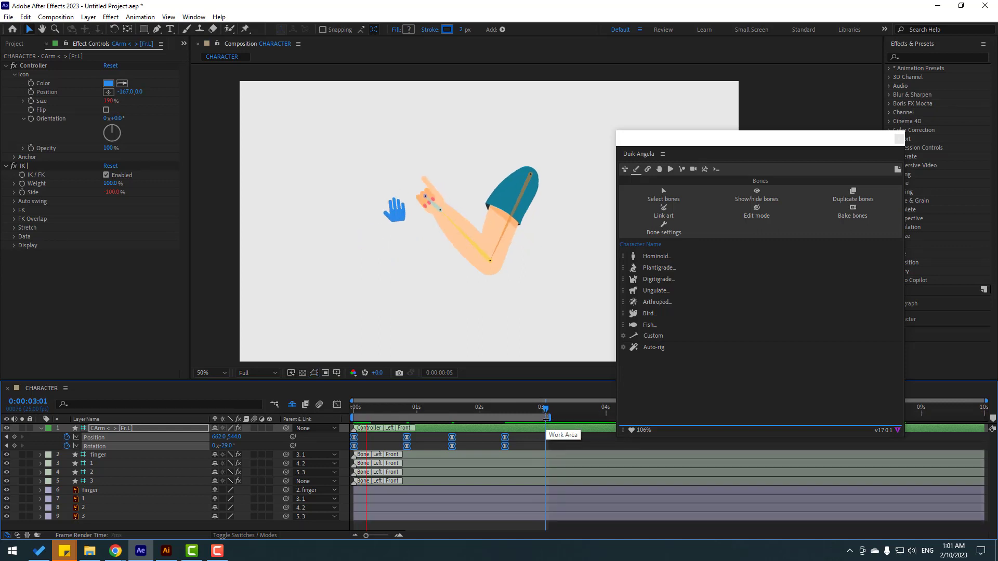